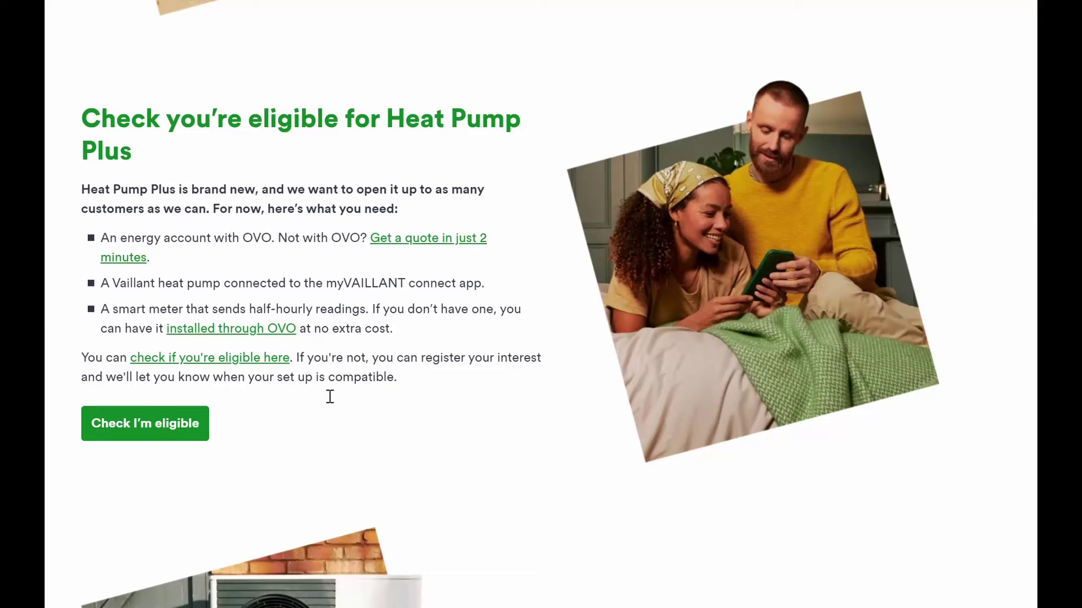
Step: Review the Heat Pump Plus eligibility requirements, sign-up steps, questions list and the Important to know notes
scroll(330, 397, down, 4)
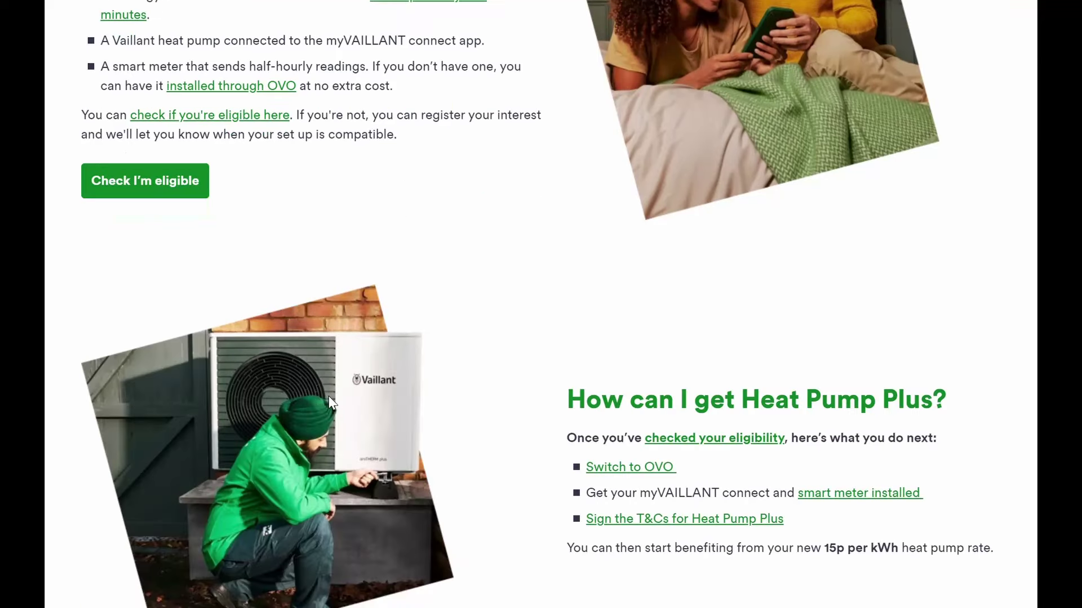
scroll(488, 439, down, 7)
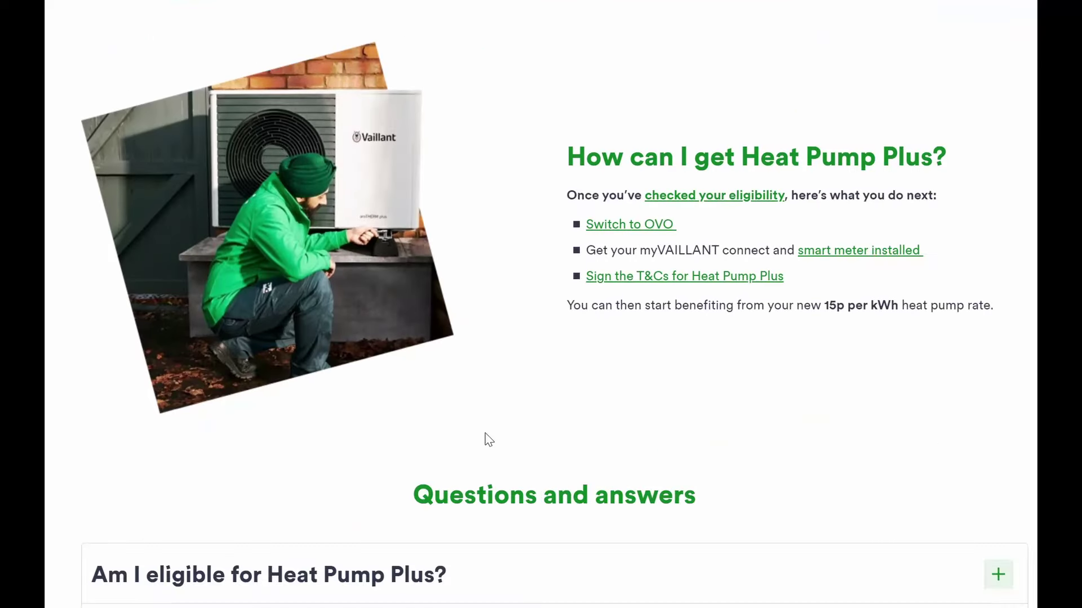
scroll(488, 440, down, 10)
scroll(502, 425, up, 9)
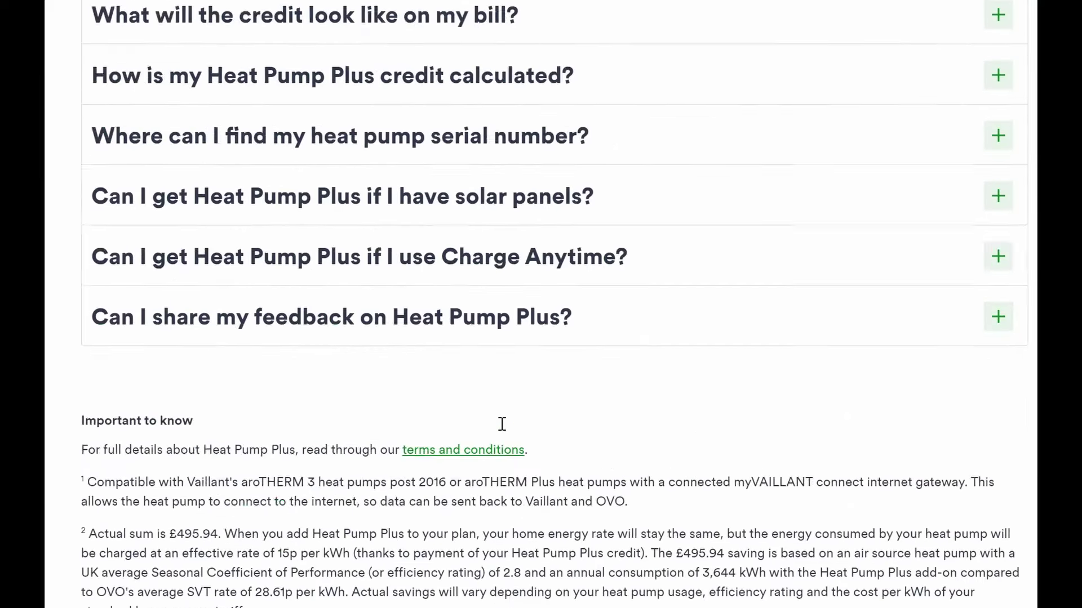
scroll(502, 424, down, 10)
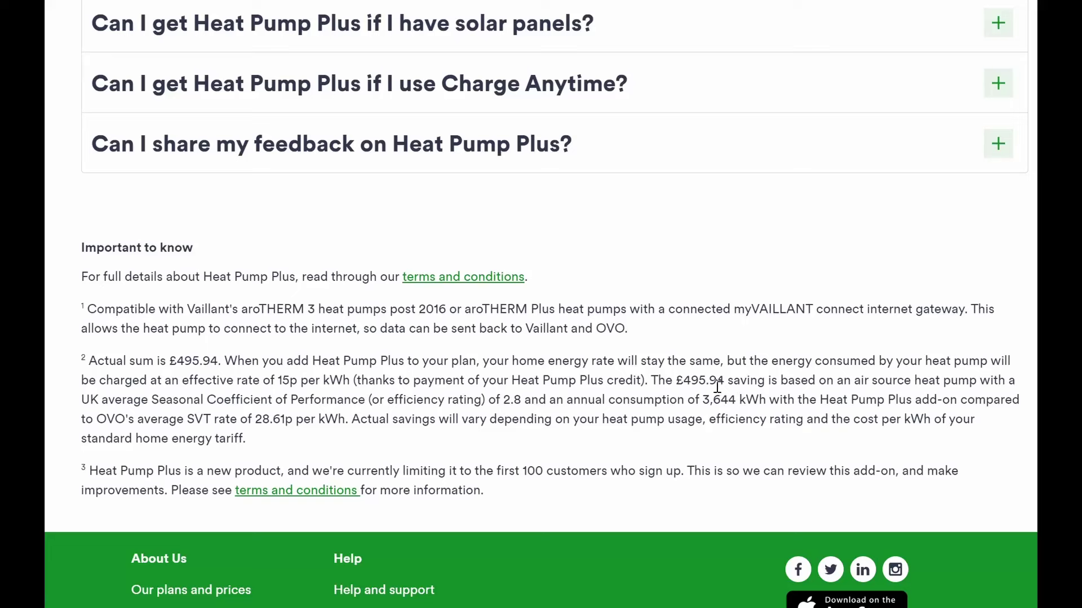
Step: Highlight the saving, efficiency rating, annual consumption, effective rate wording and customer limit in the Important to know footnotes while reading them
drag(654, 381, 725, 379)
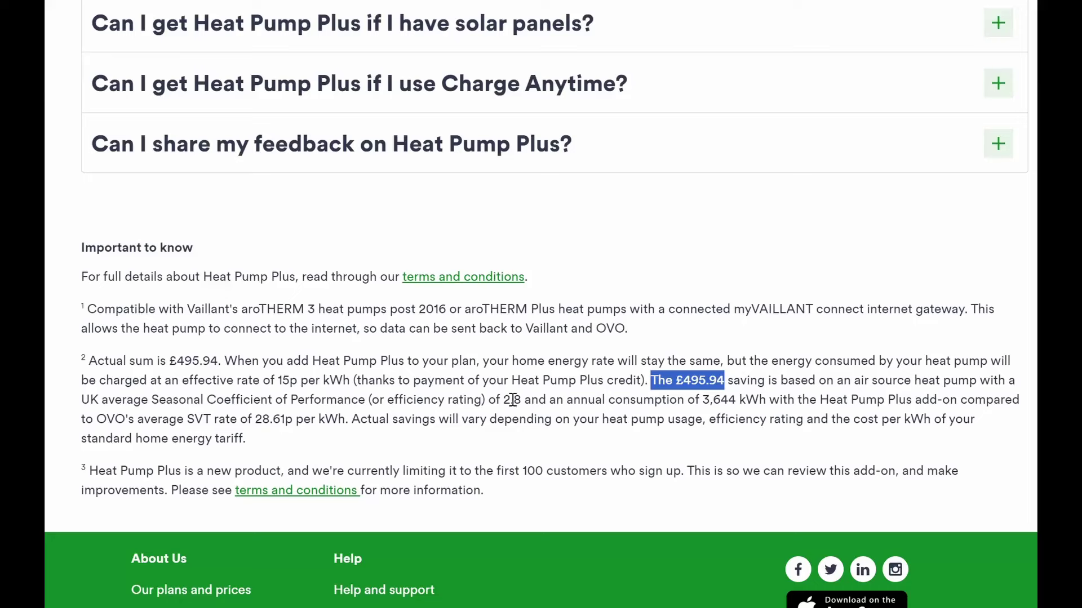
drag(522, 400, 504, 400)
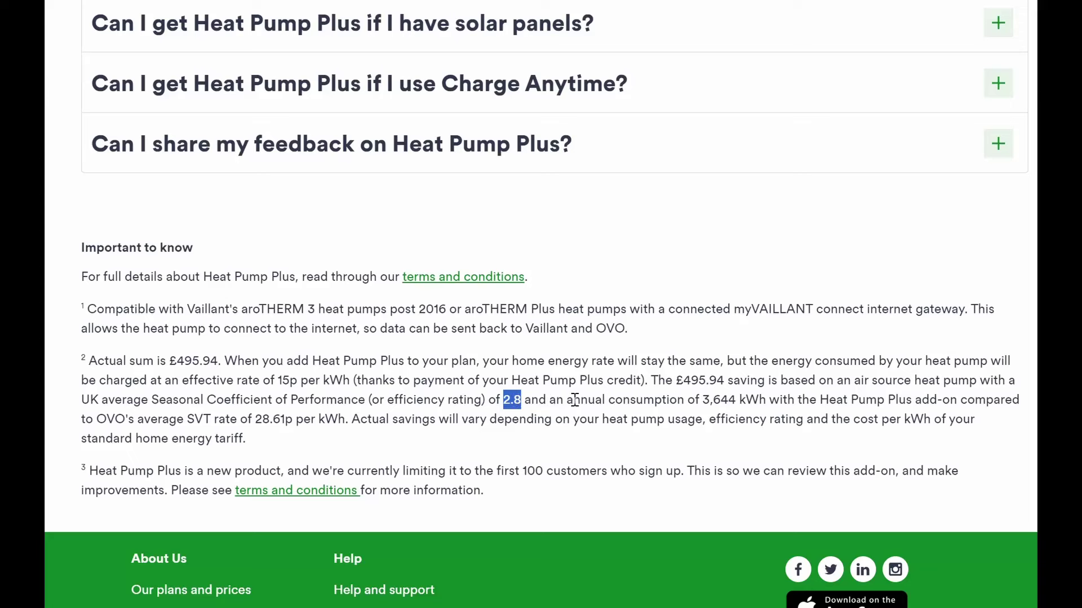
drag(703, 400, 743, 399)
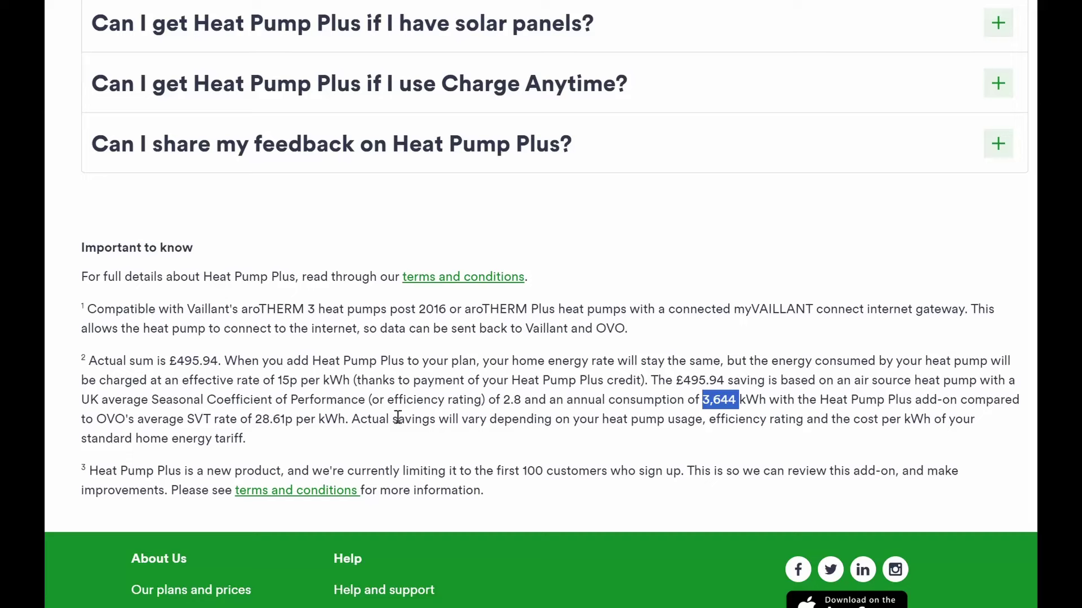
drag(119, 380, 214, 386)
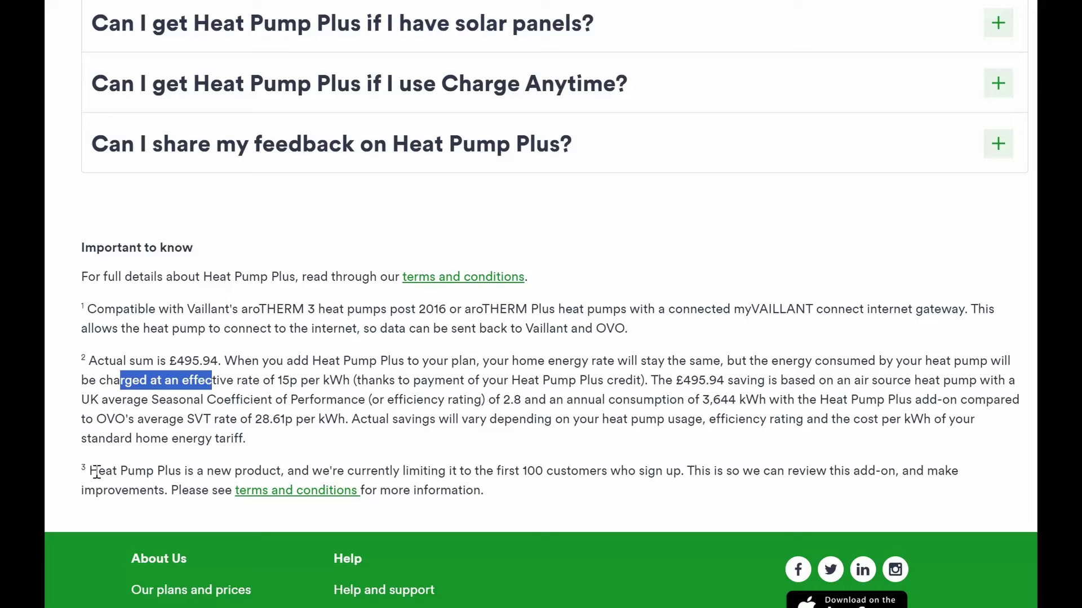
drag(86, 470, 694, 475)
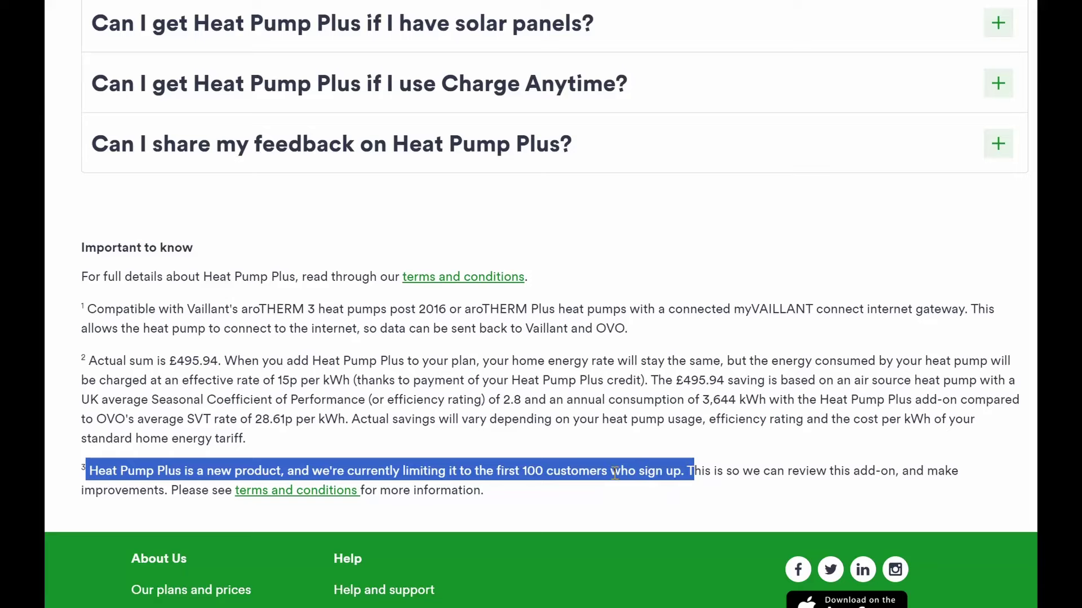
scroll(712, 365, up, 20)
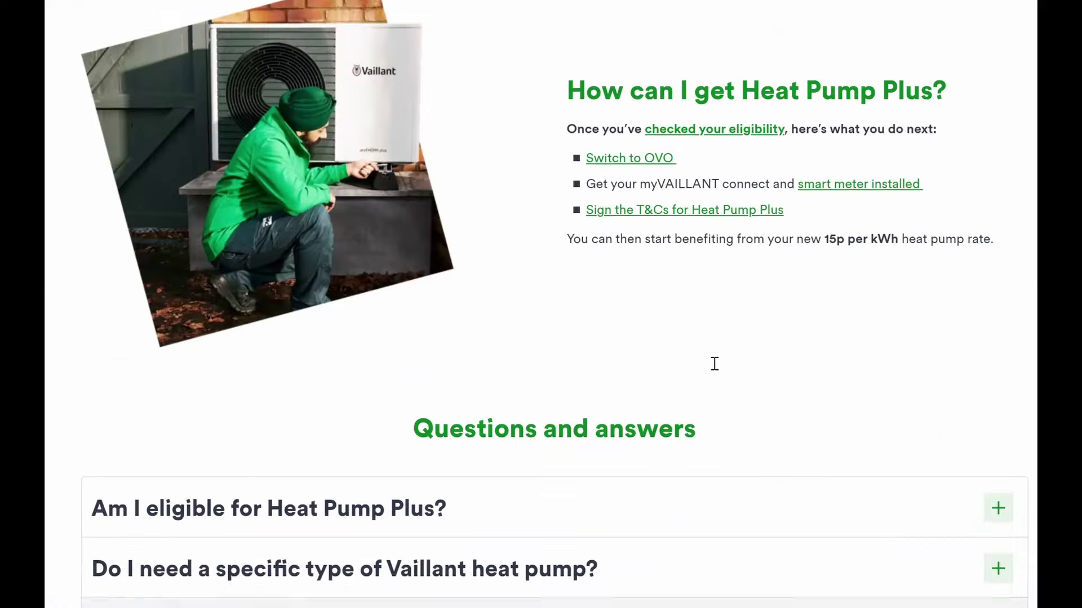
scroll(701, 370, up, 9)
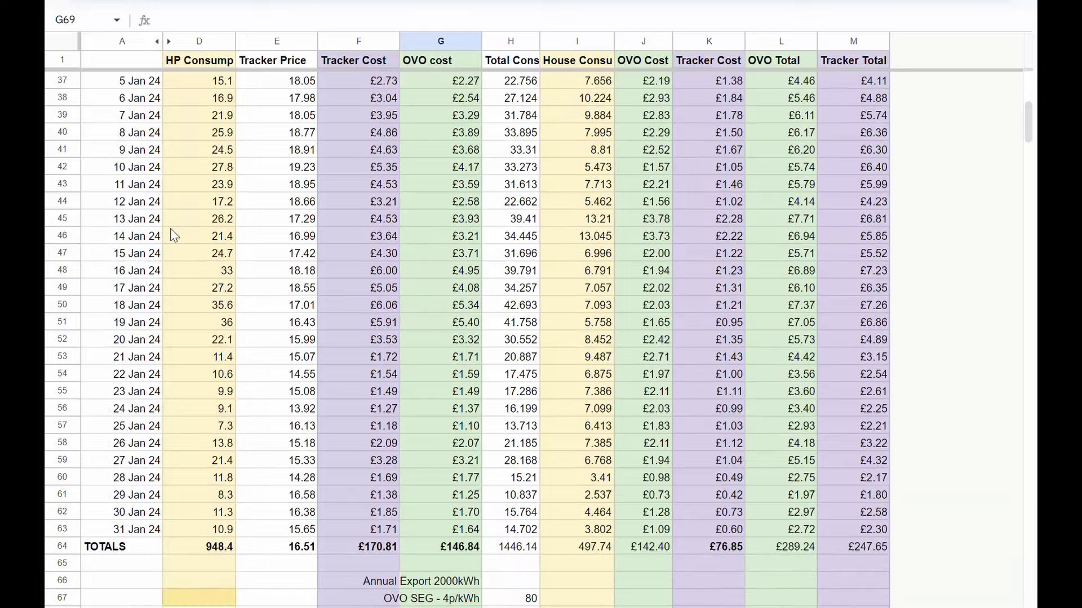
Step: Examine the heat pump consumption, Tracker price and Tracker cost columns from the first December rows
scroll(175, 235, up, 12)
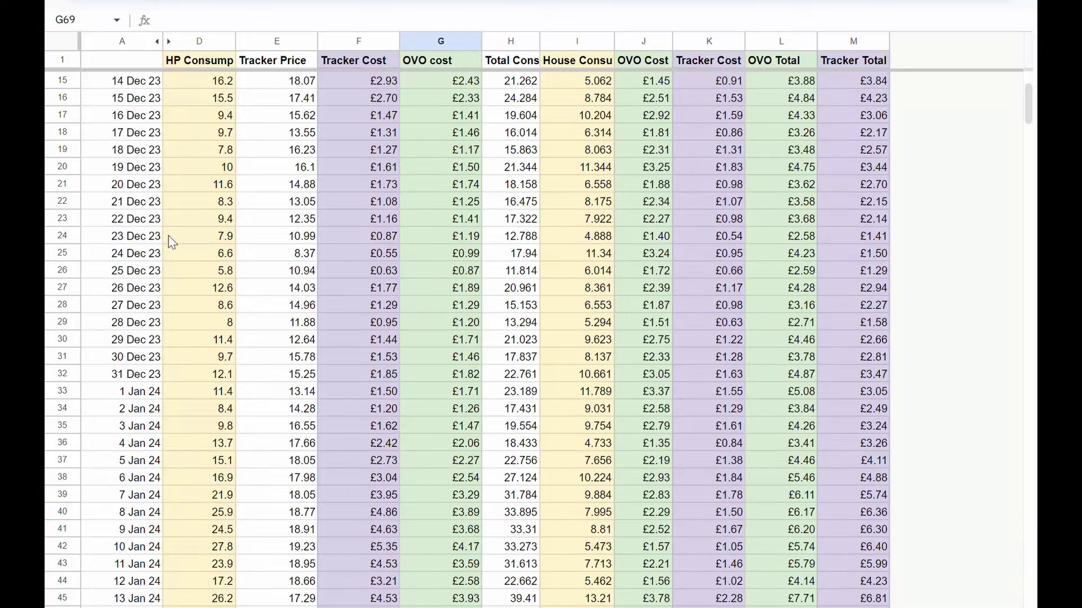
click(200, 41)
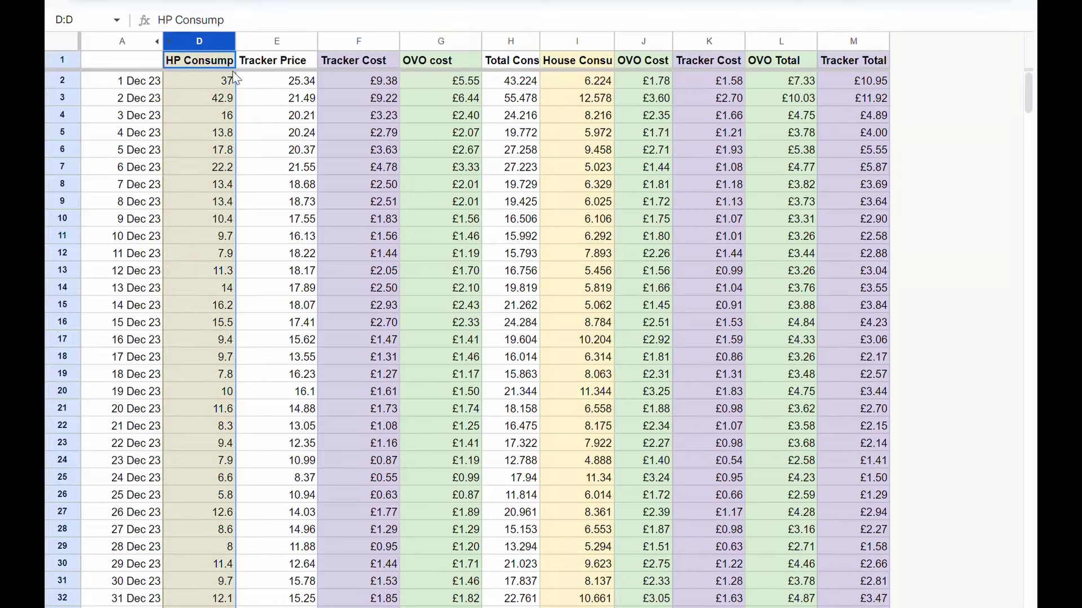
click(282, 41)
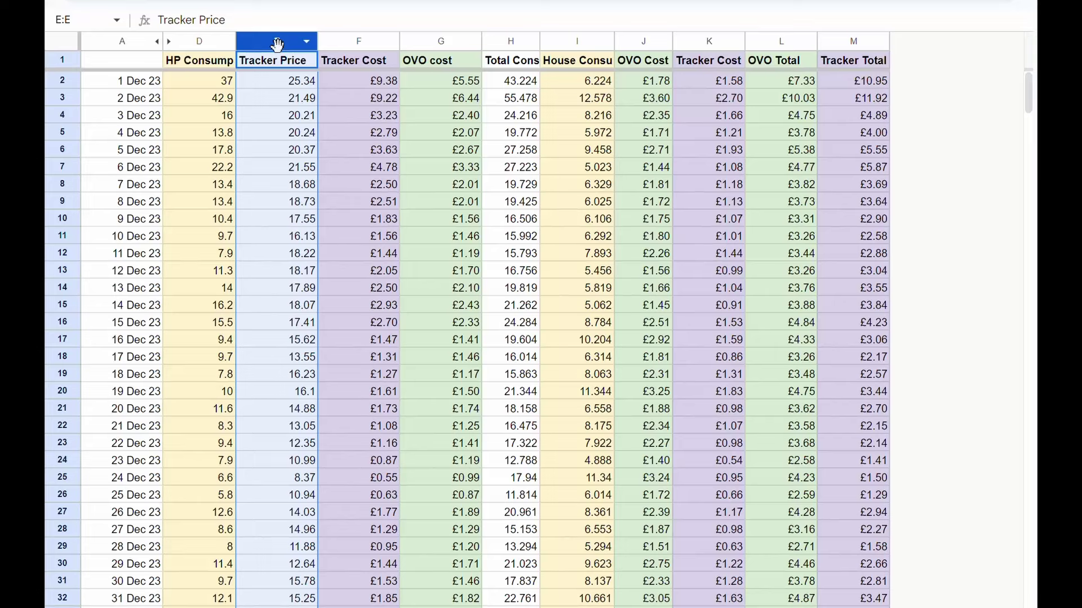
click(356, 41)
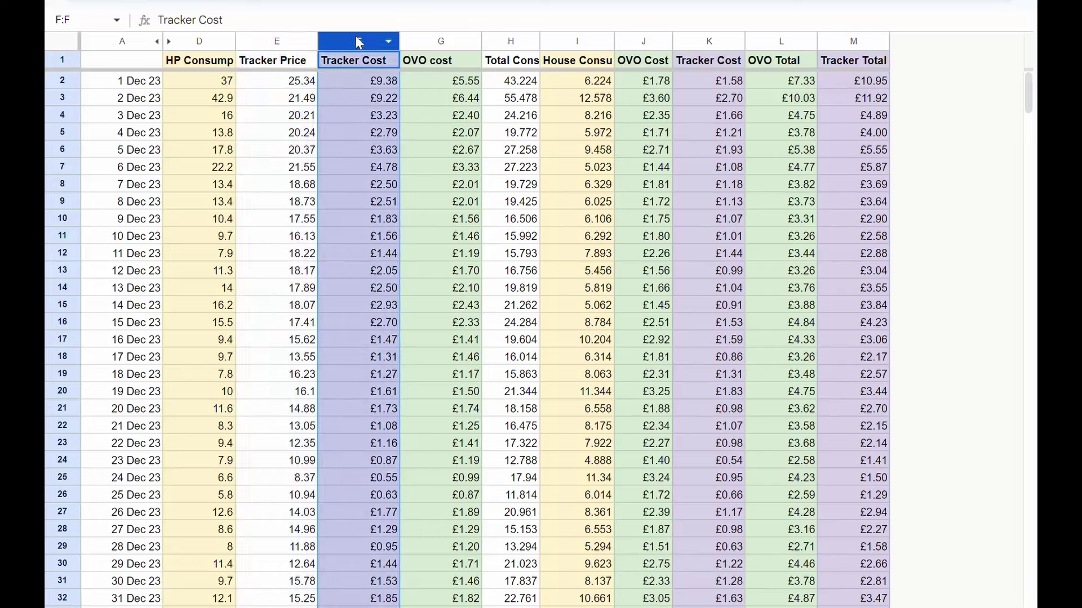
Step: Inspect how the 1 Dec 23 heat pump costs on Tracker and OVO are calculated from the consumption and unit price
click(366, 83)
click(288, 86)
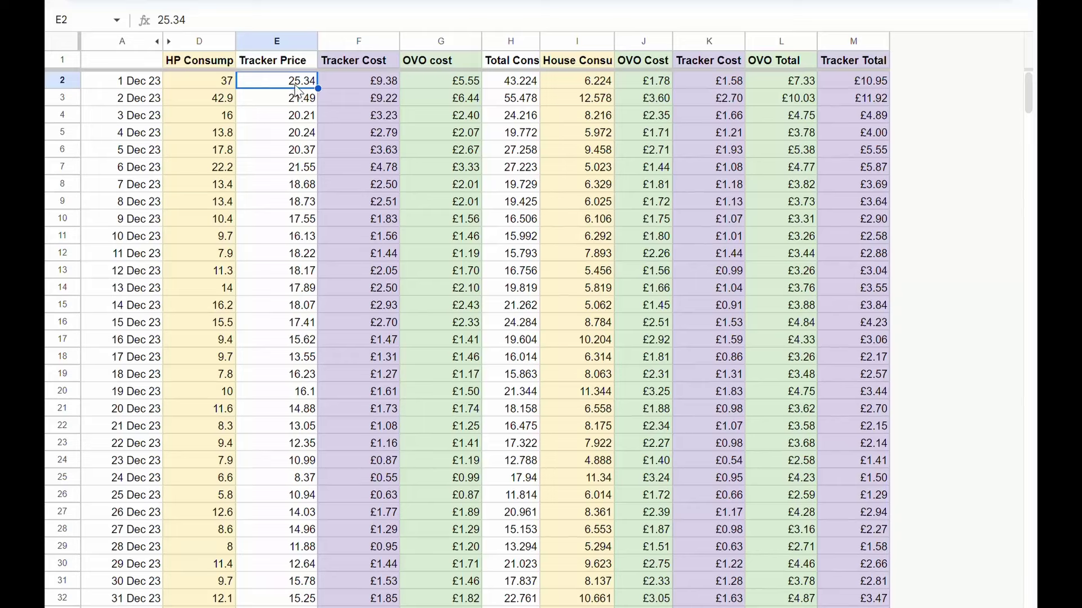
click(197, 86)
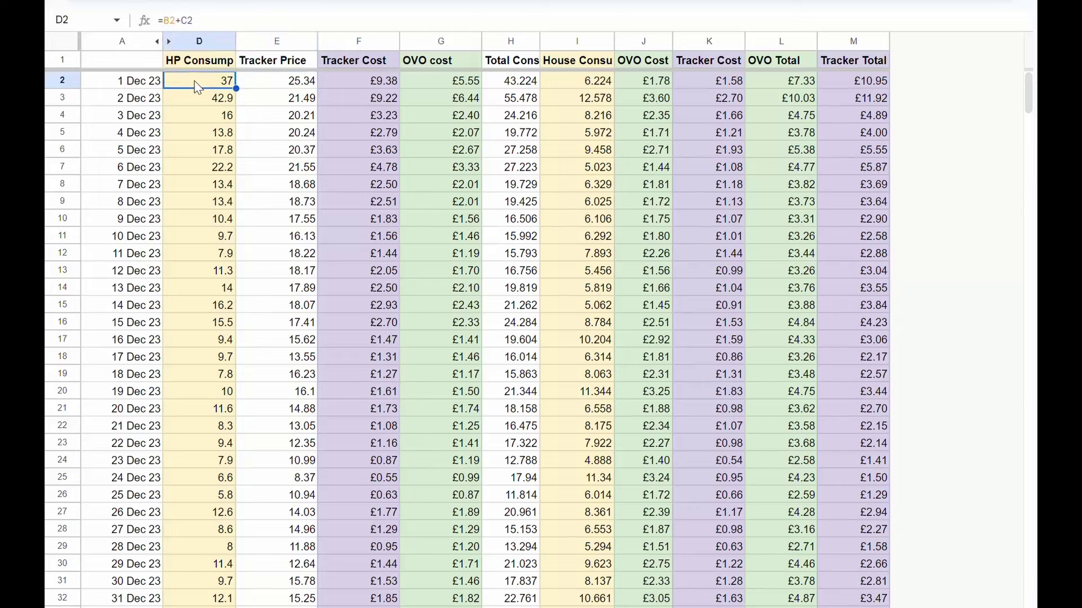
click(350, 80)
click(216, 86)
click(270, 88)
click(339, 80)
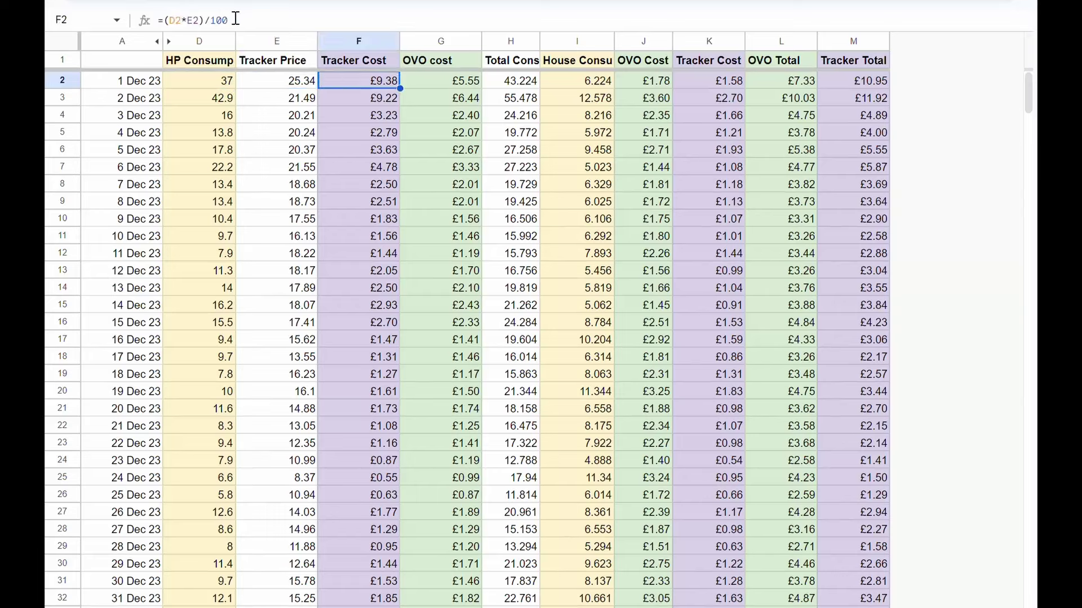
drag(240, 20, 210, 20)
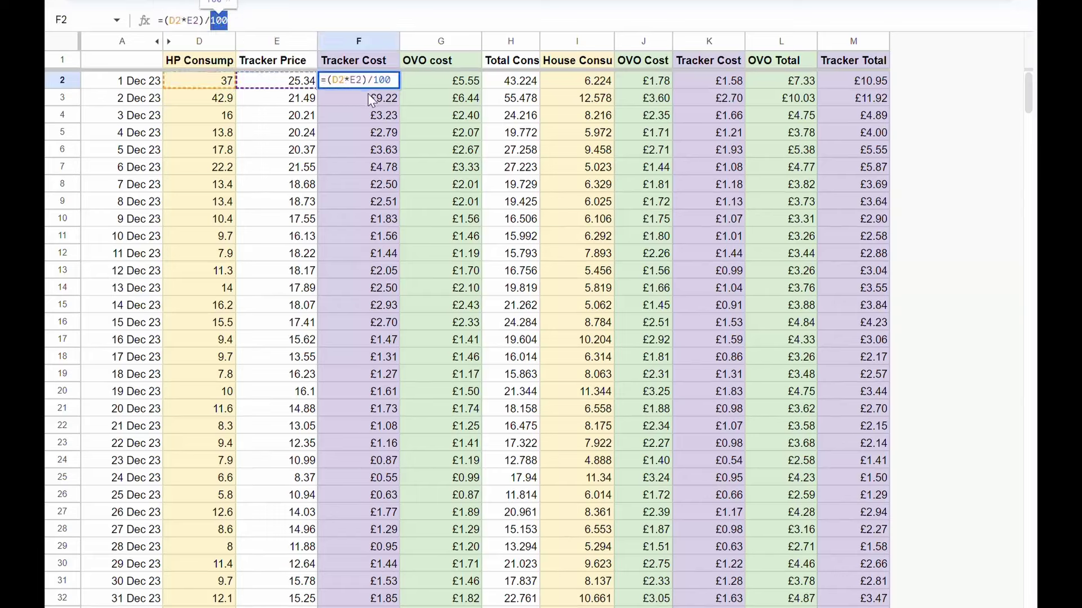
key(Return)
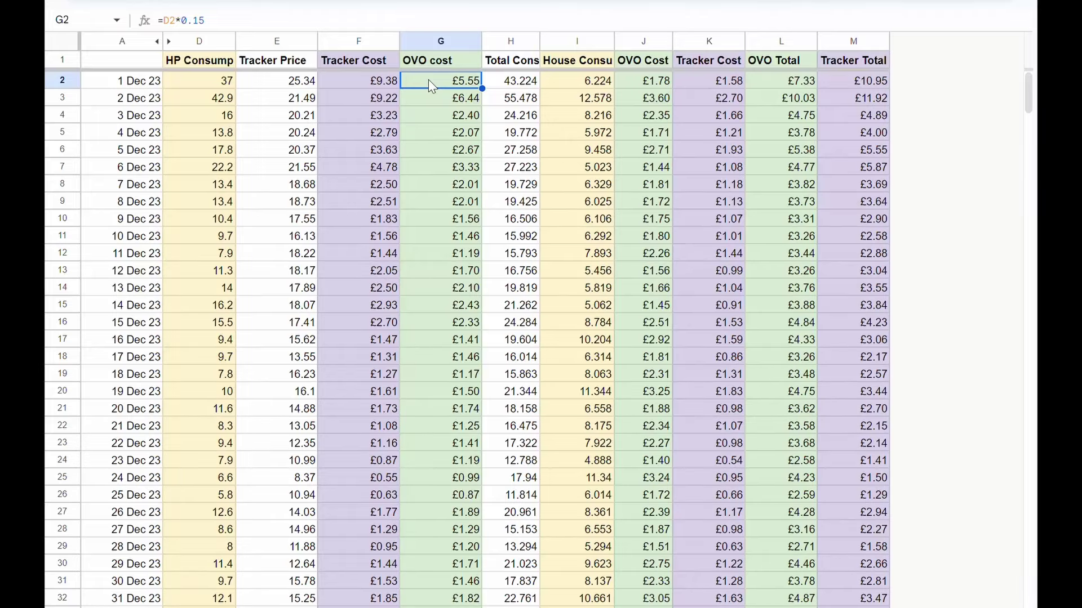
click(208, 83)
click(459, 87)
Step: Examine the total and house consumption columns and how the 1 Dec 23 house figure derives from total and heat pump consumption
click(499, 84)
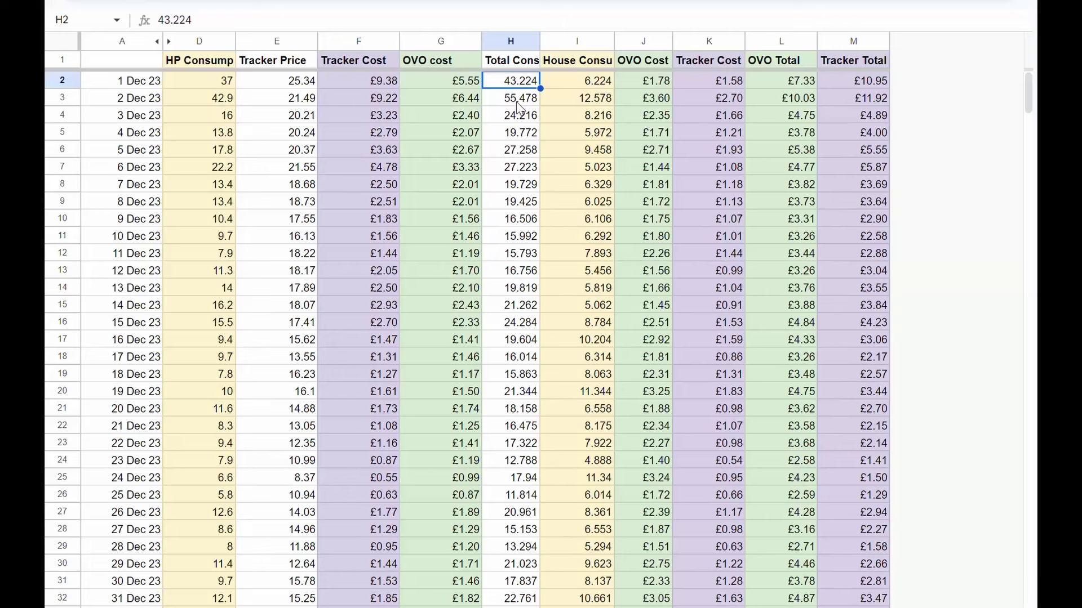
click(521, 45)
click(575, 42)
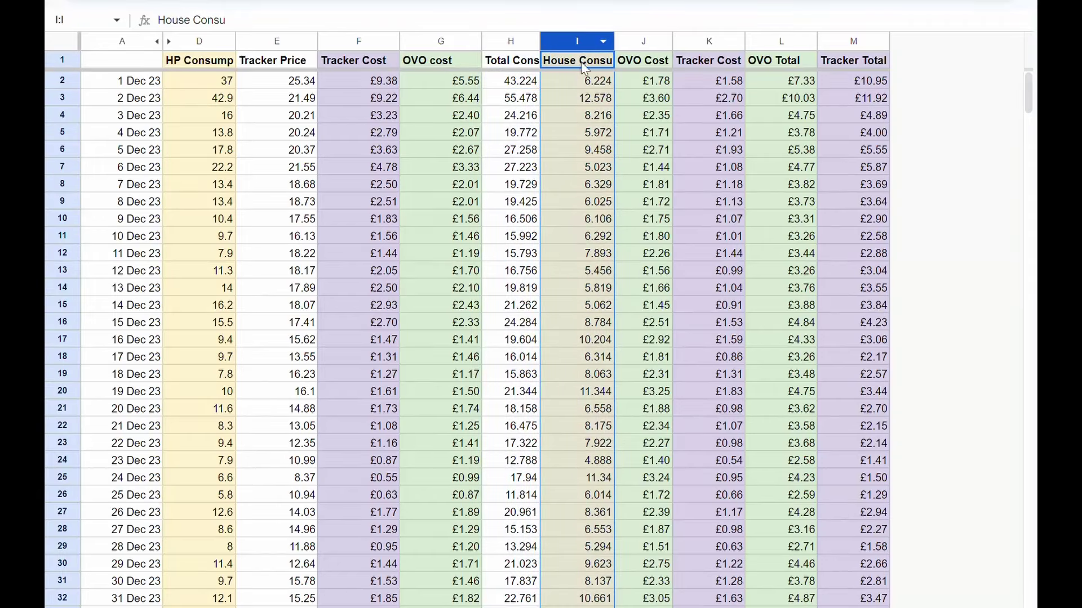
click(579, 88)
click(521, 88)
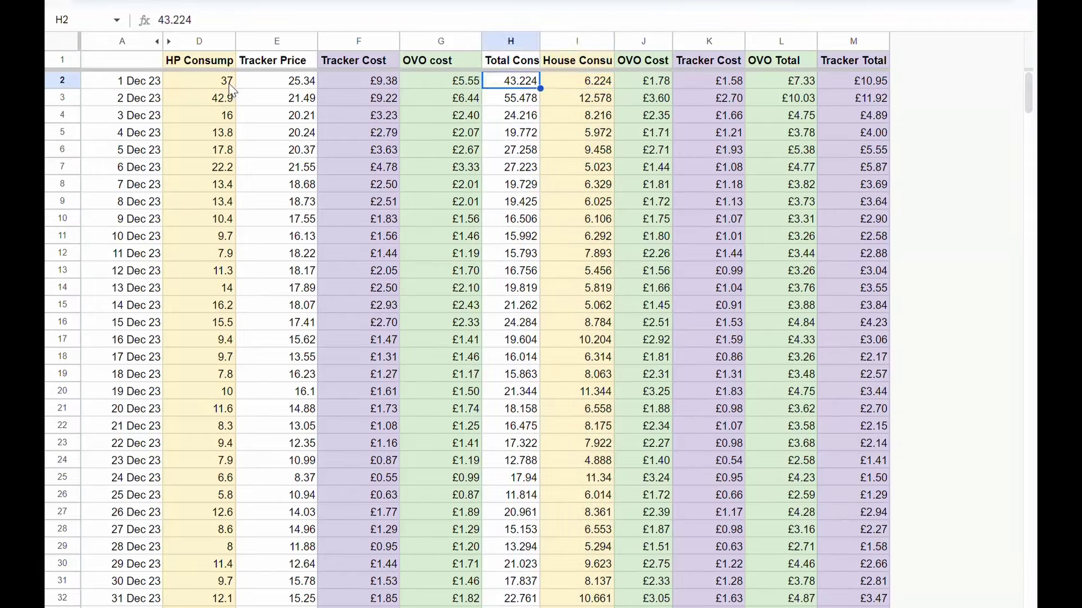
key(Left)
key(Left)
key(Left)
key(Left)
click(506, 86)
click(570, 83)
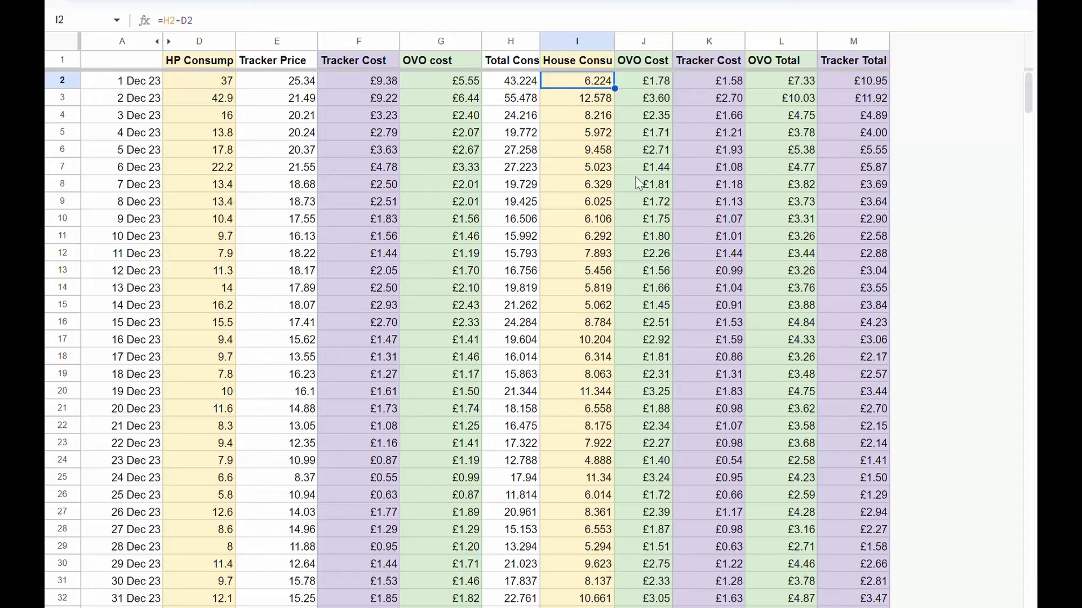
Step: Inspect the 1 Dec 23 OVO cost formula for house consumption, highlighting the decimals of its unit rate
click(641, 85)
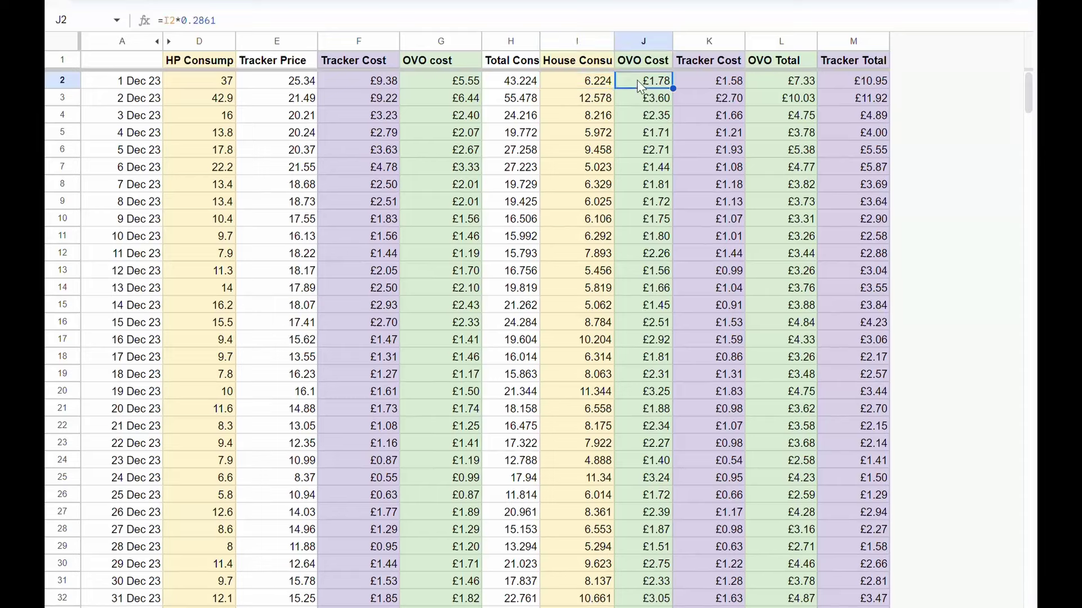
click(602, 85)
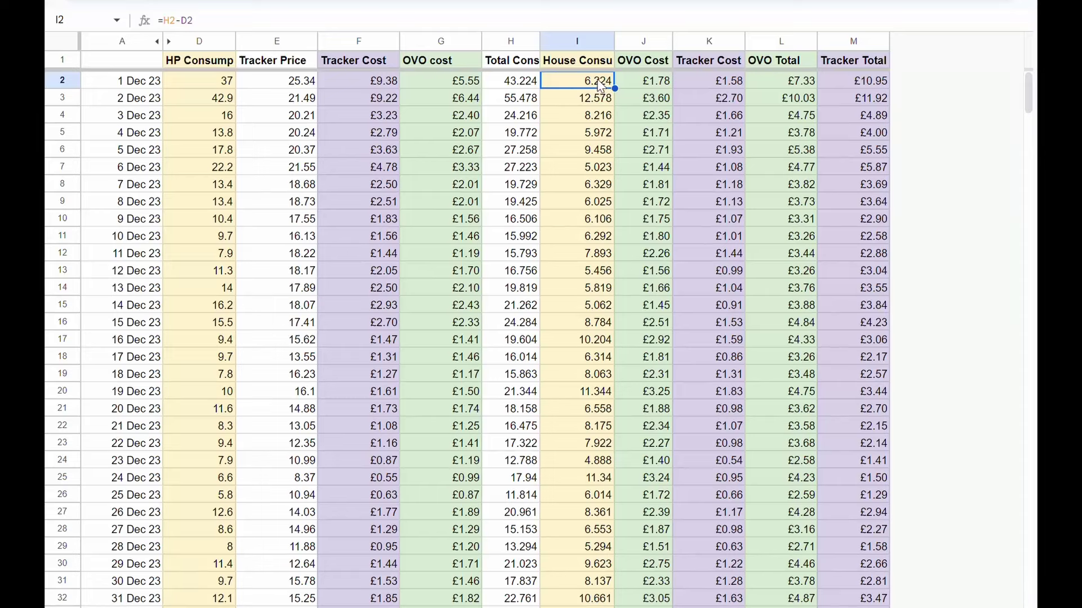
click(654, 85)
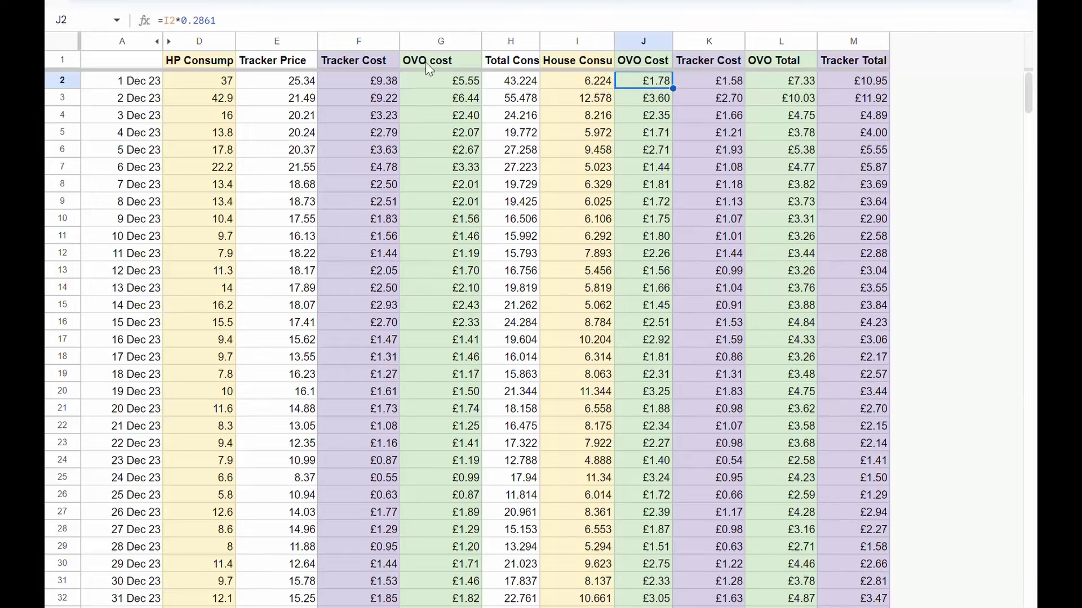
double_click(212, 20)
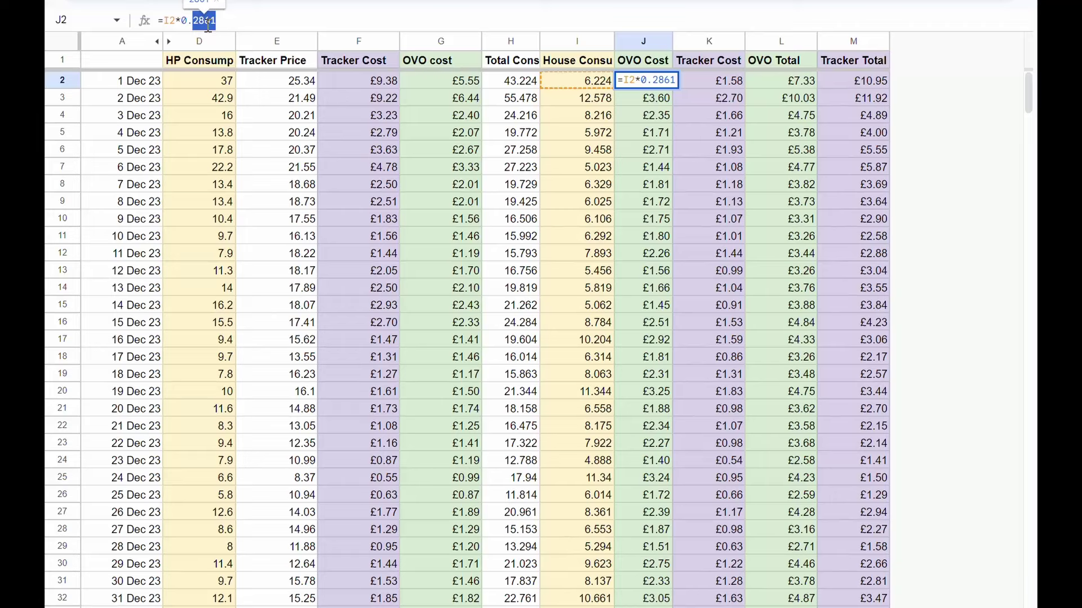
click(634, 98)
click(644, 79)
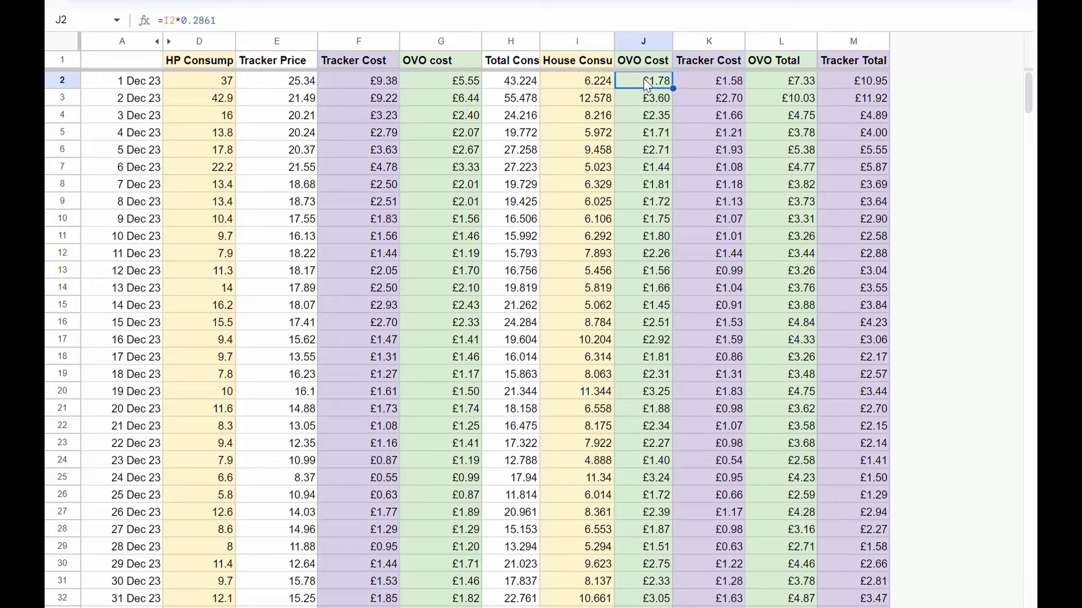
Step: Check the house Tracker cost formulas for 1 and 2 Dec 23 against the house consumption and Tracker price cells
click(714, 82)
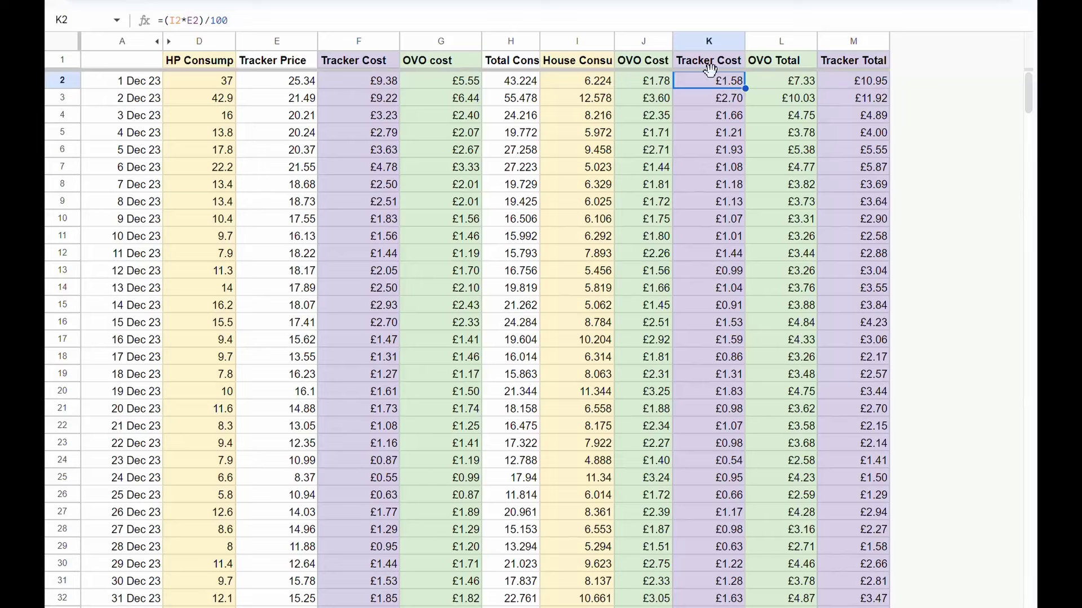
click(705, 100)
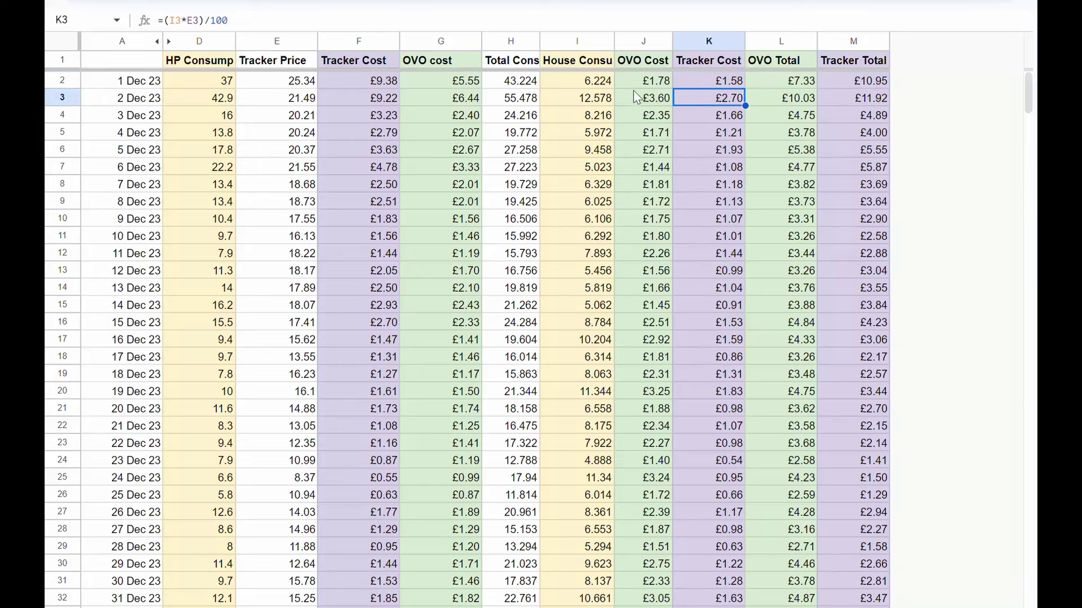
click(594, 99)
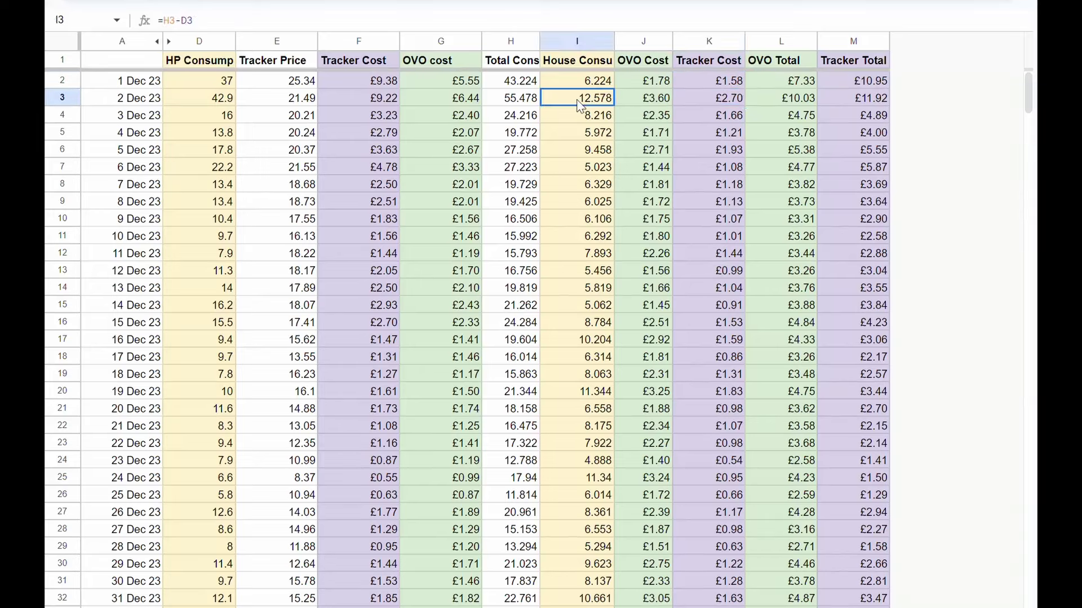
click(707, 101)
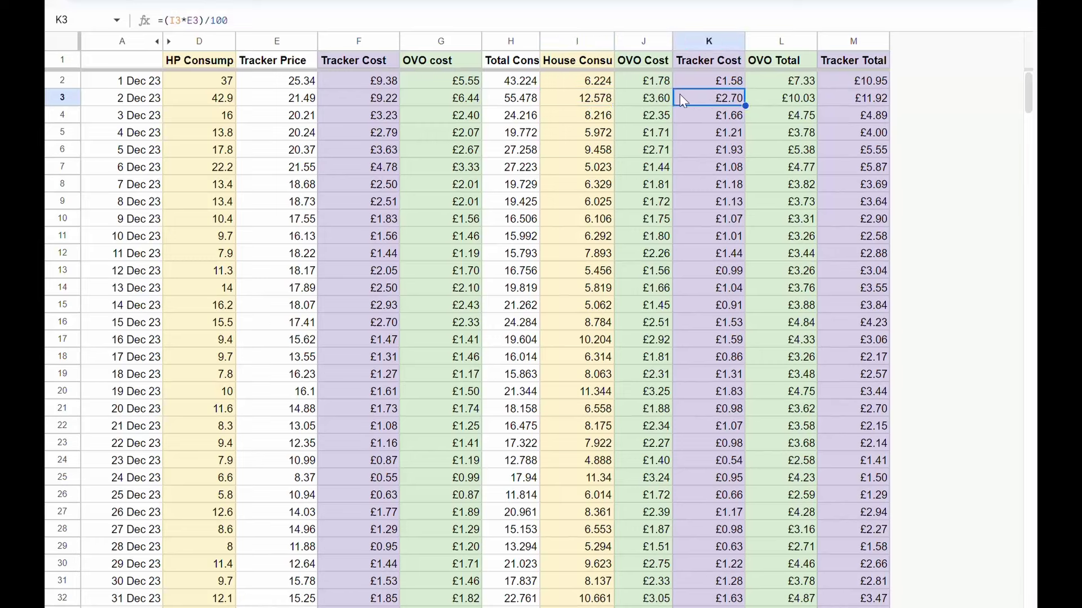
click(706, 80)
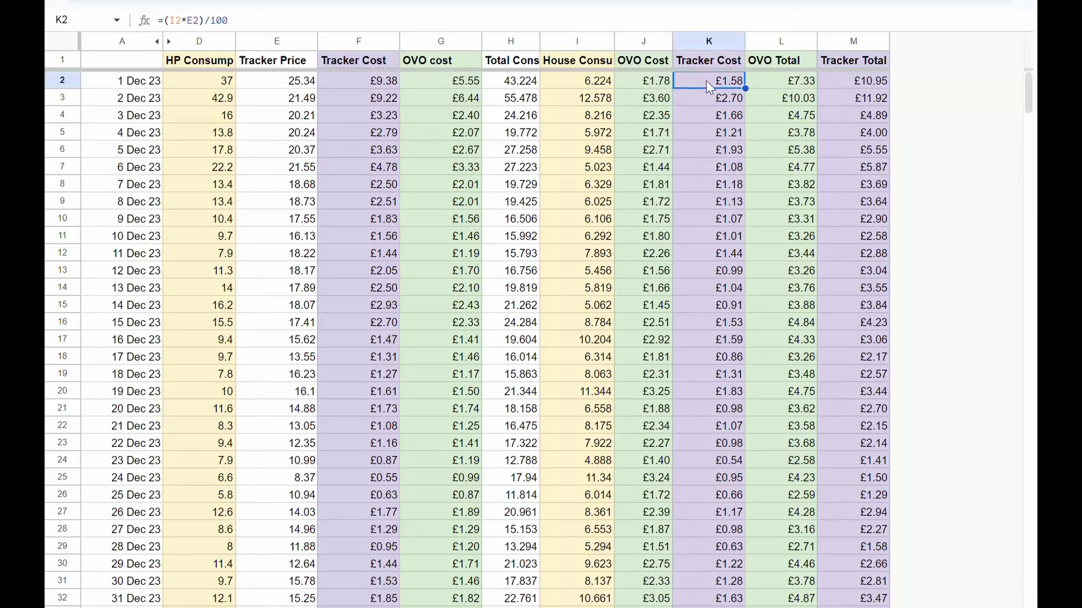
click(286, 103)
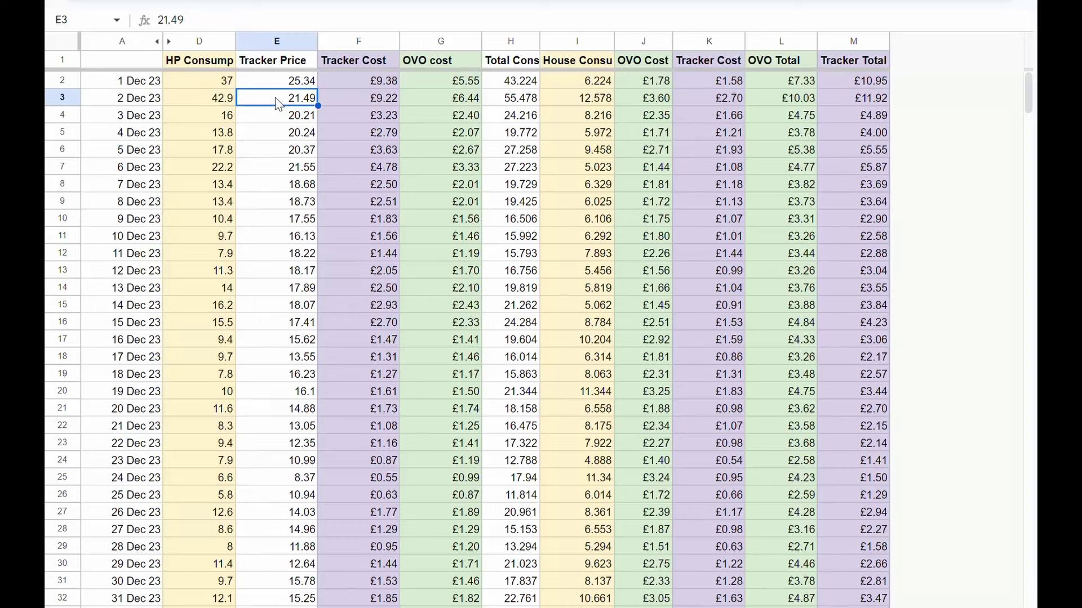
Step: Compare the Tracker unit prices for 3, 17 and 24 Dec 23
click(276, 115)
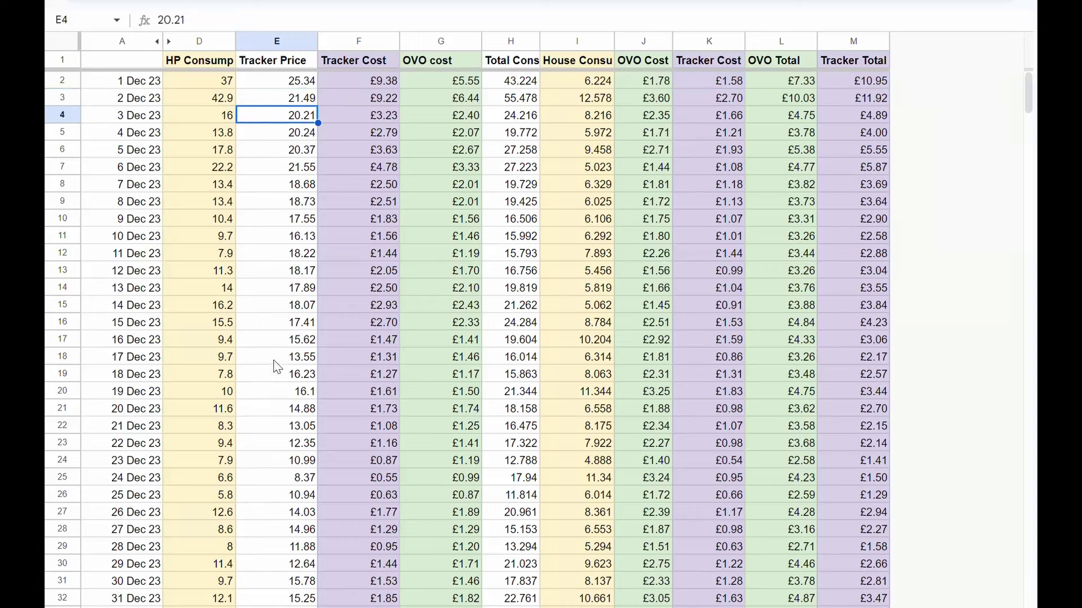
click(275, 361)
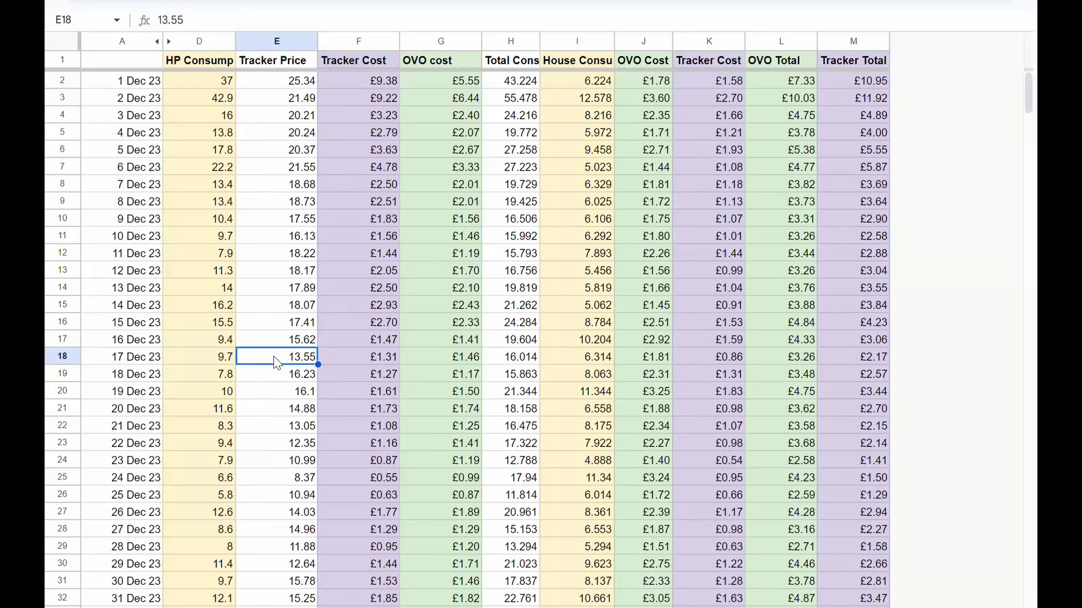
click(279, 483)
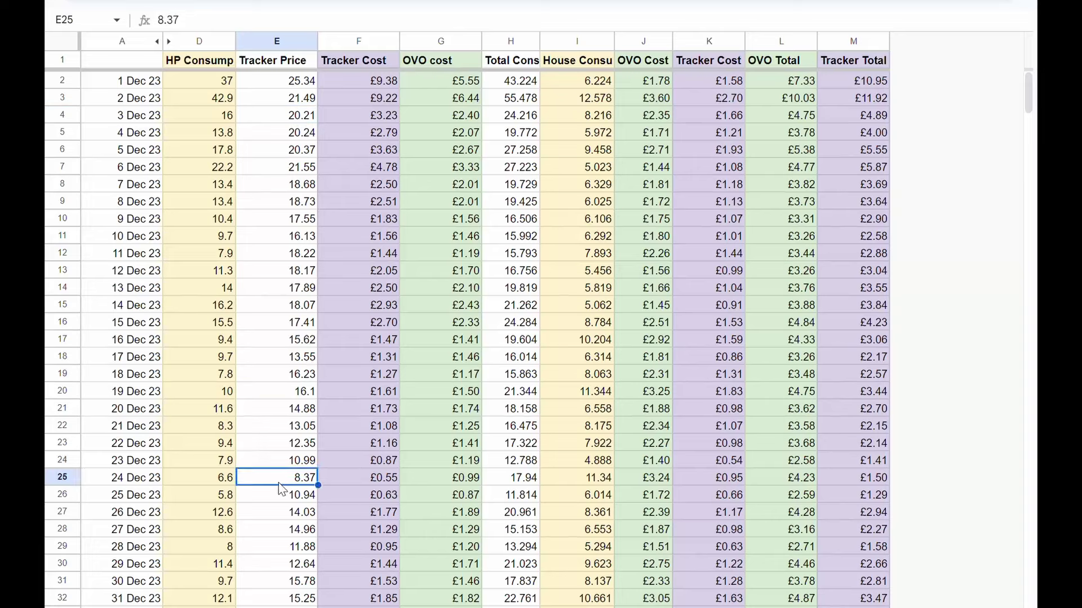
Step: Compare the 24 Dec 23 house costs on Tracker and OVO, checking the house consumption used in both formulas
click(706, 480)
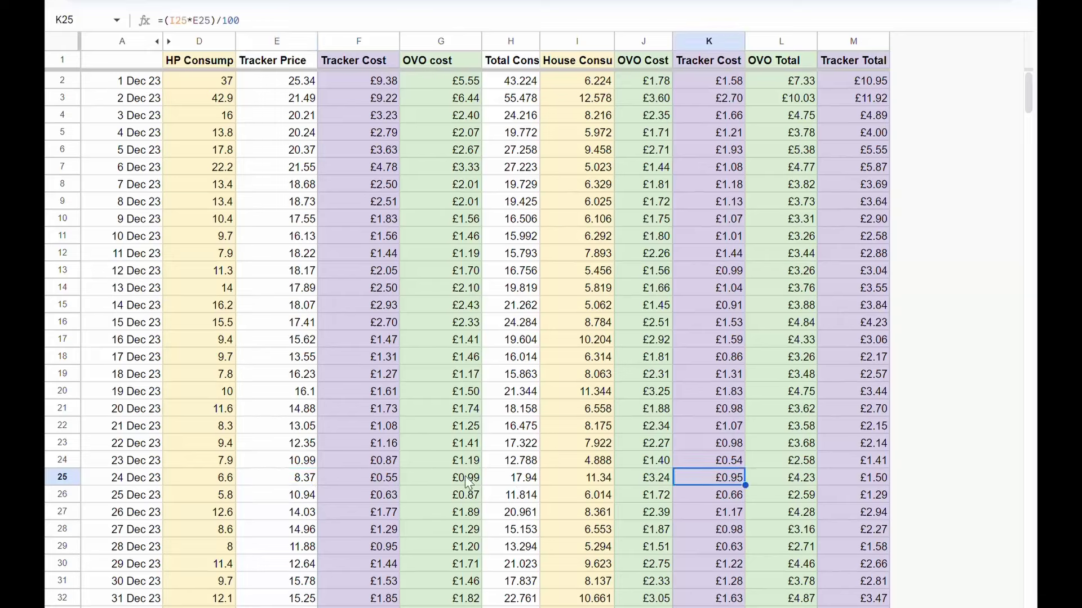
click(587, 483)
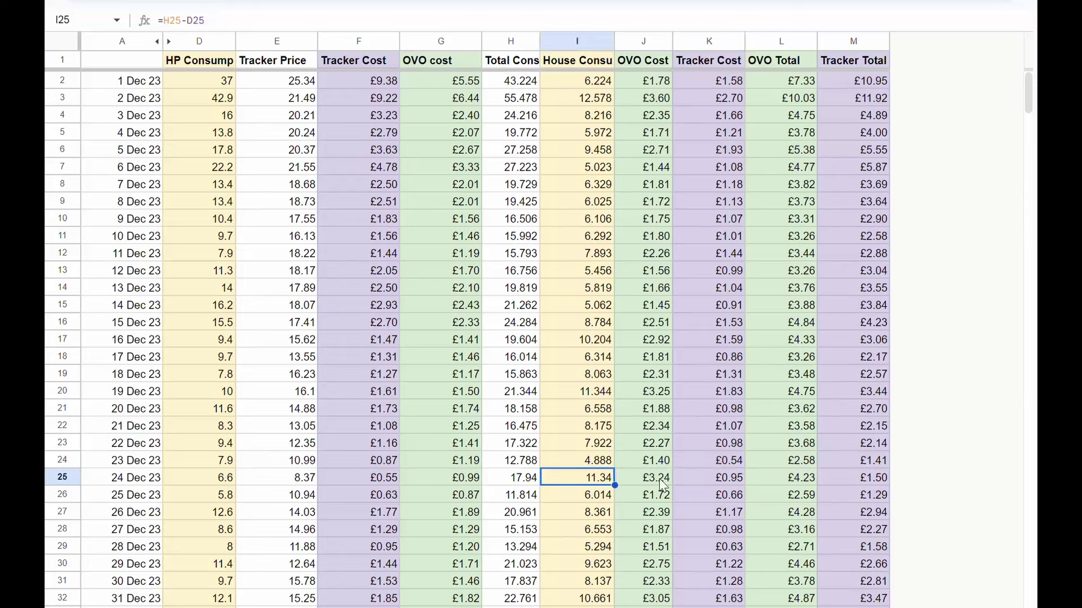
click(724, 482)
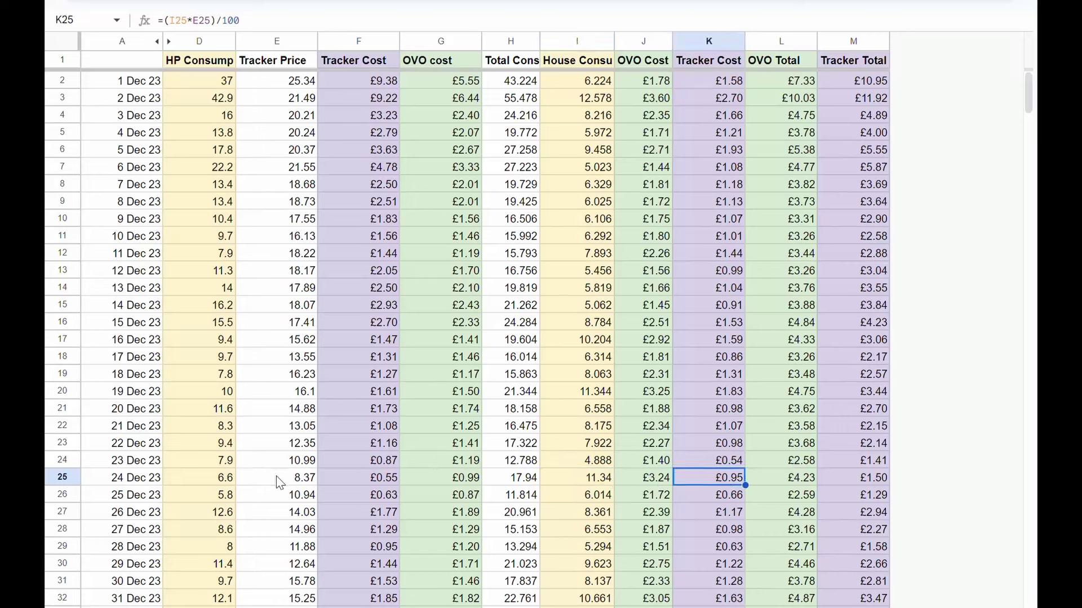
click(661, 482)
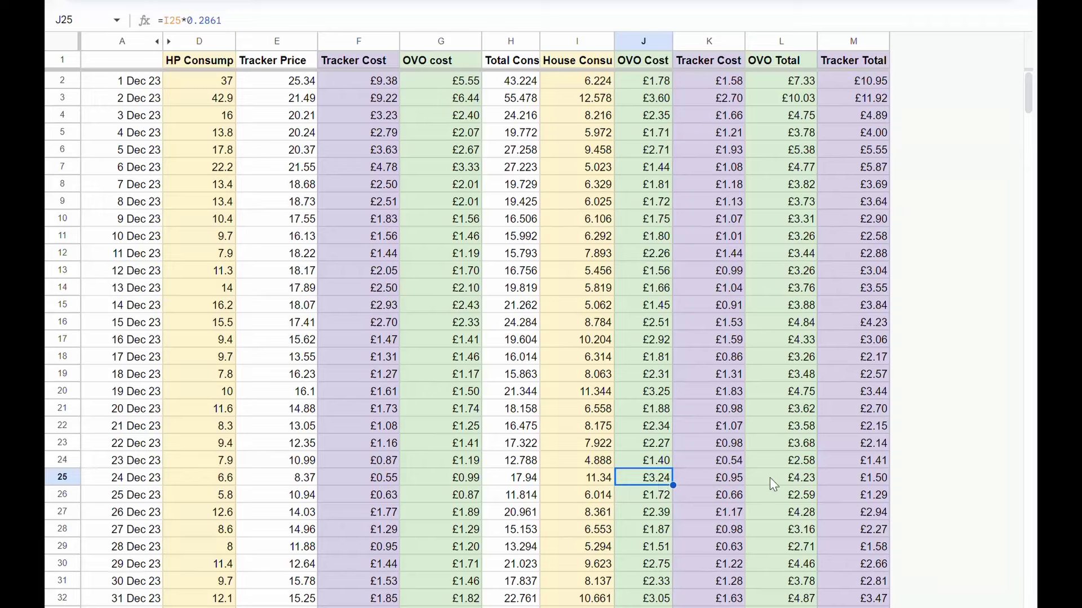
Step: Examine the OVO Total column together with the heat pump and house OVO cost columns that feed it
click(791, 482)
click(778, 37)
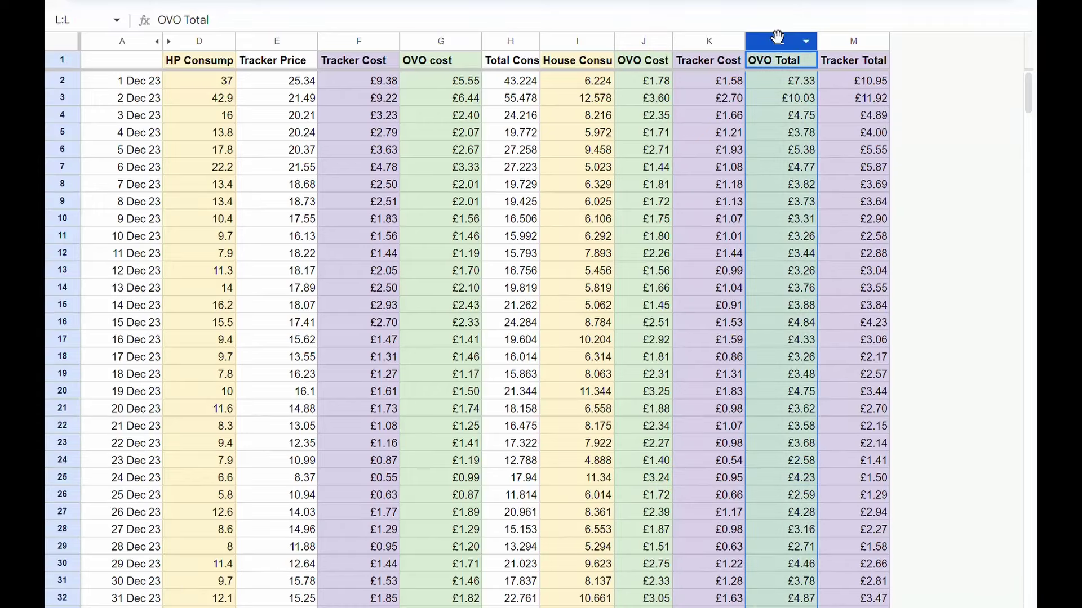
click(440, 45)
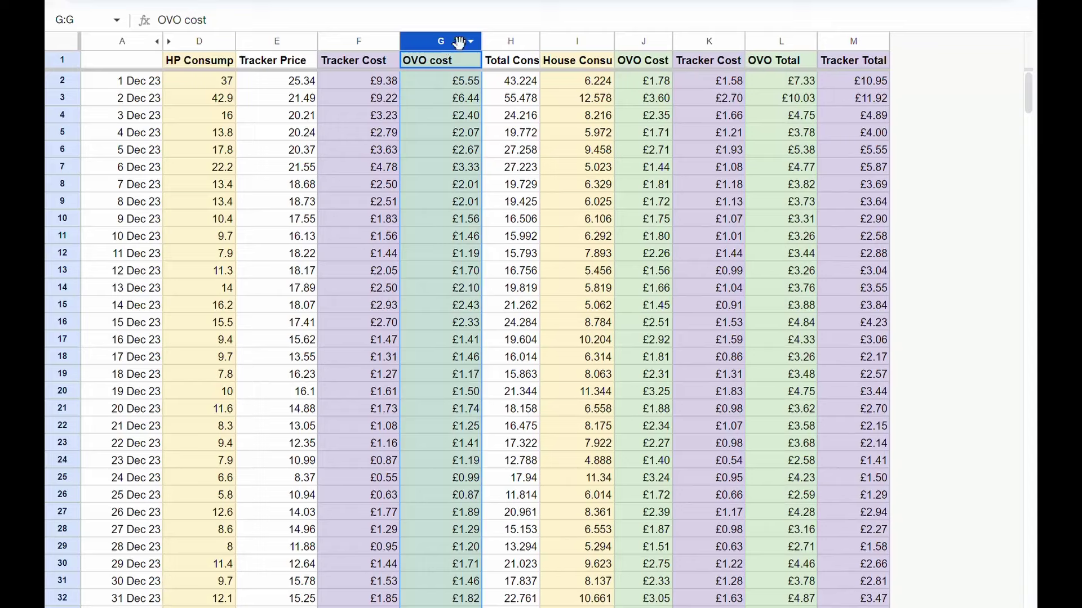
click(644, 45)
click(440, 45)
click(631, 43)
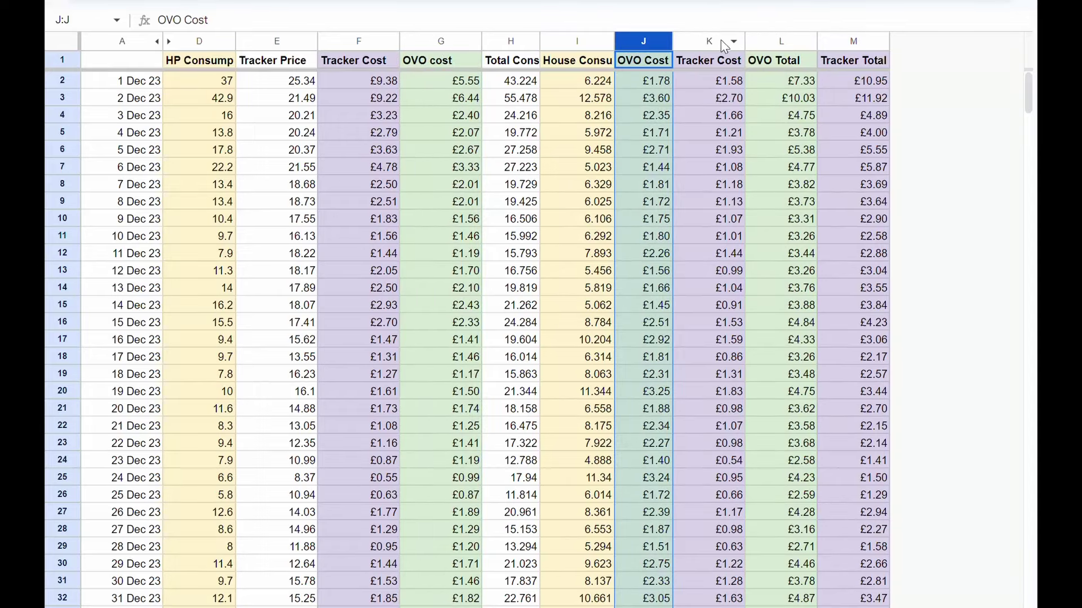
Step: Examine the heat pump and house Tracker cost columns and the Tracker Total column that combines them
click(359, 44)
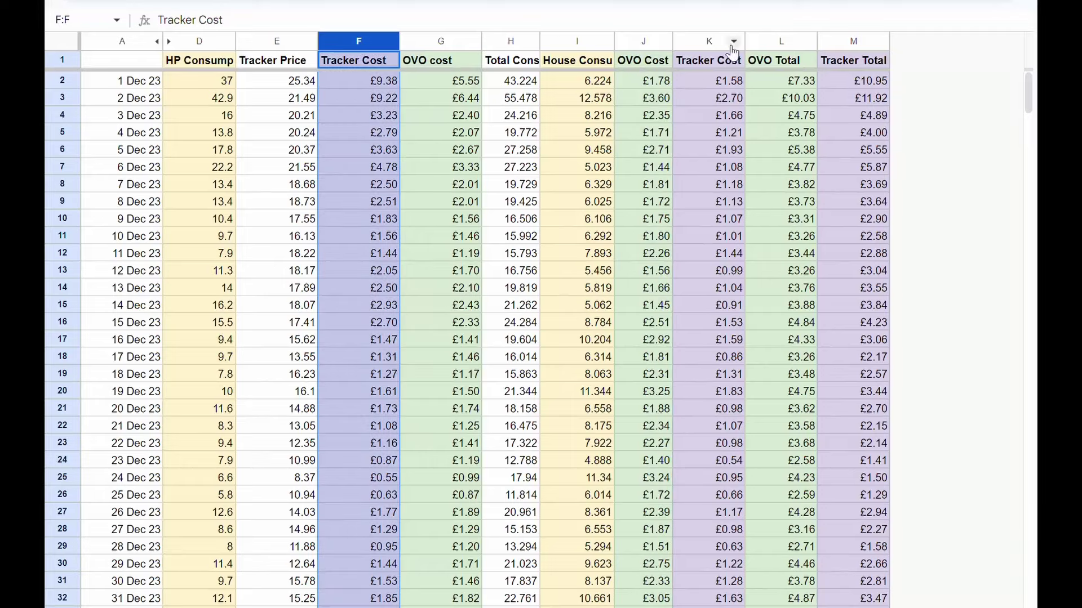
click(711, 44)
click(838, 40)
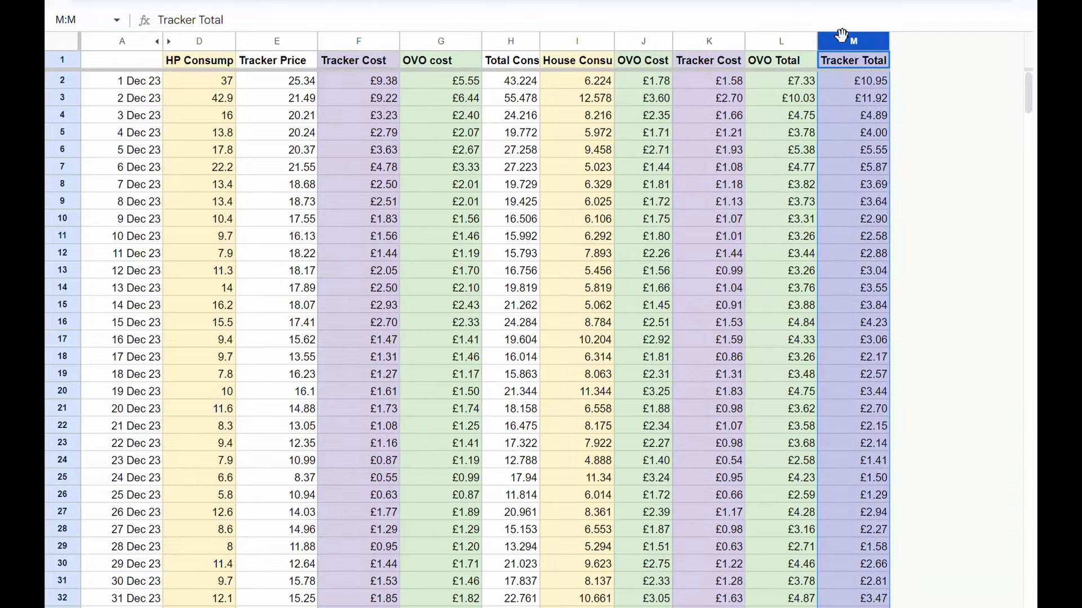
Step: Compare the overall OVO and Tracker totals in the TOTALS row below the January 2024 data
scroll(771, 200, down, 4)
scroll(772, 203, down, 7)
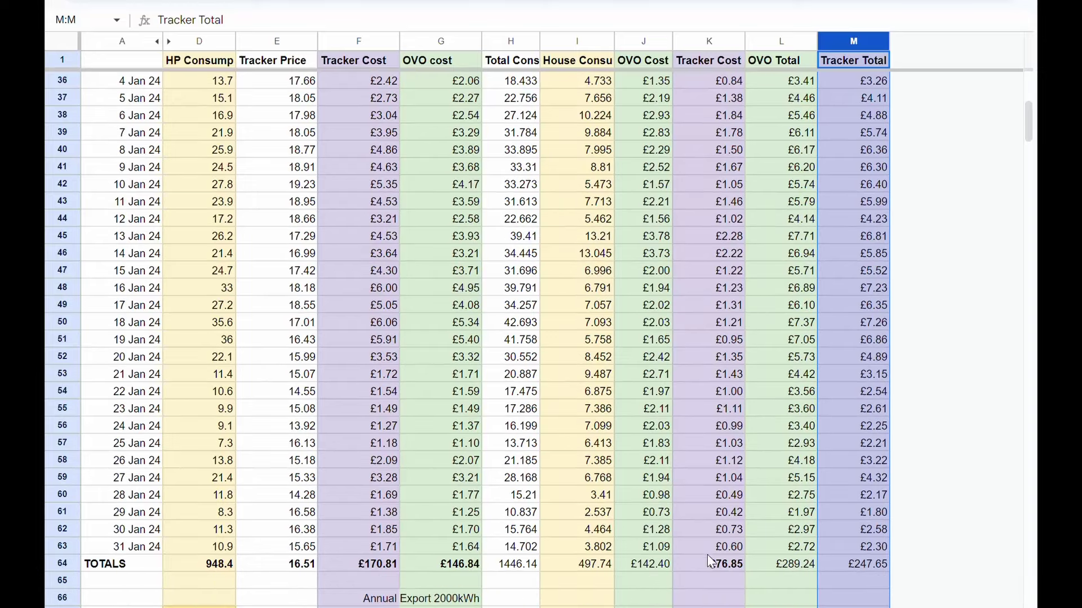
scroll(712, 550, down, 2)
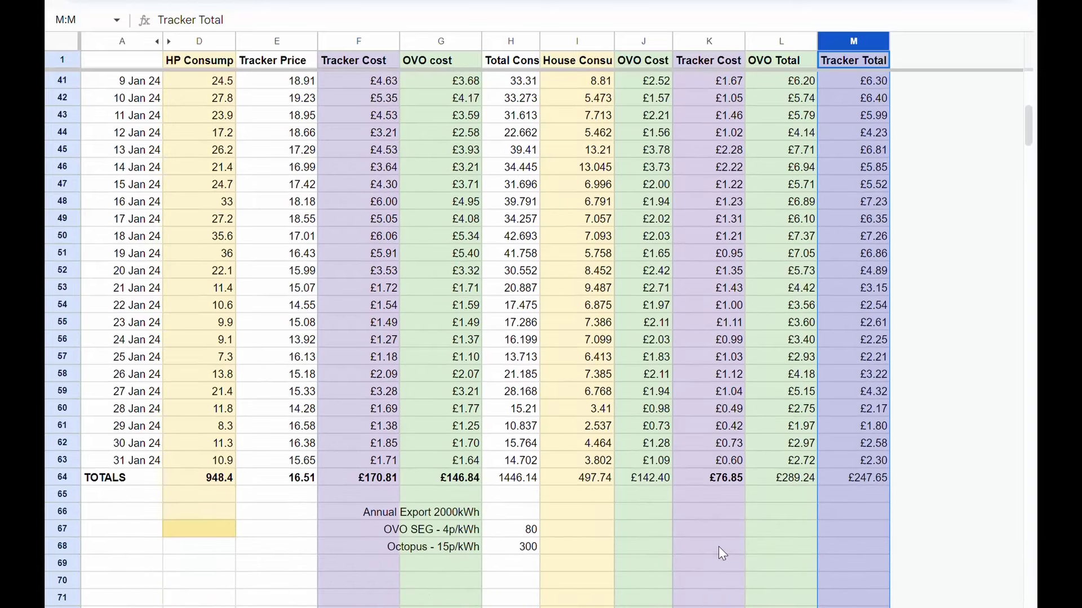
click(726, 478)
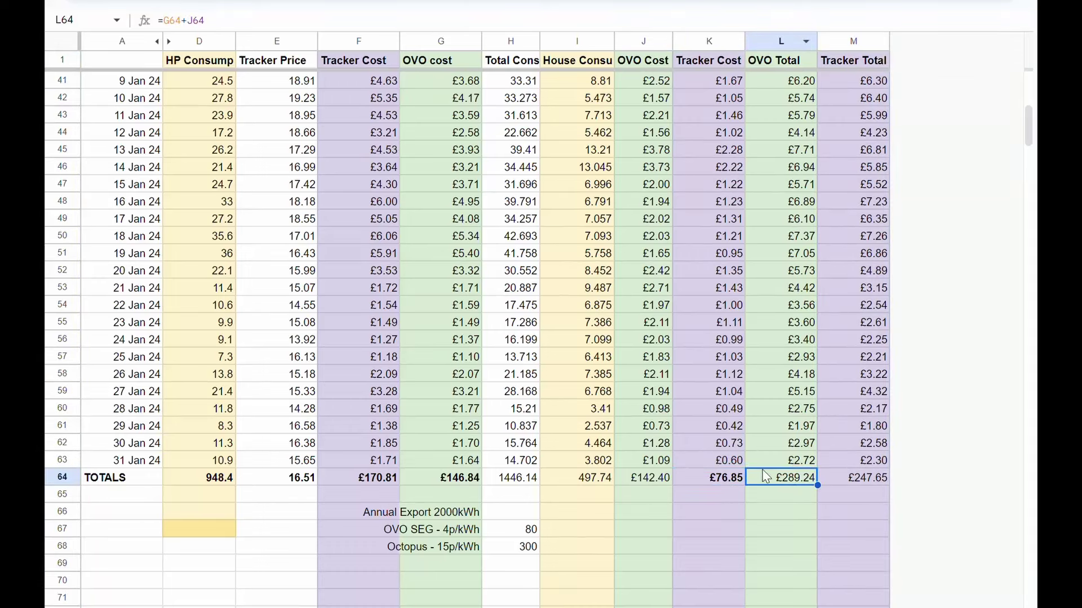
click(830, 478)
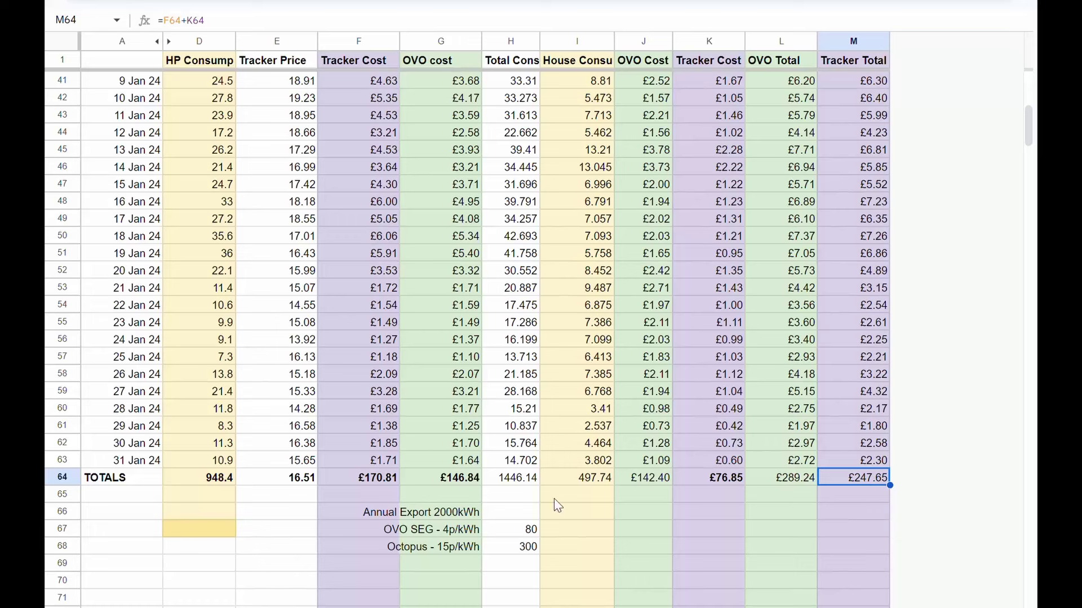
Step: Compare the total heat pump costs on Tracker and OVO in the TOTALS row
click(355, 43)
click(381, 480)
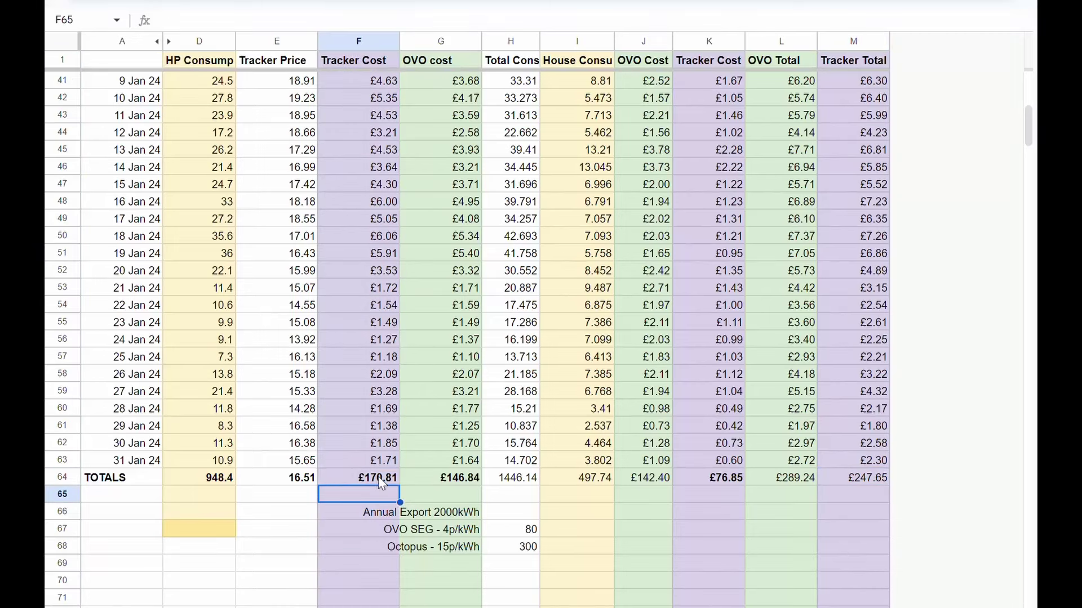
click(434, 487)
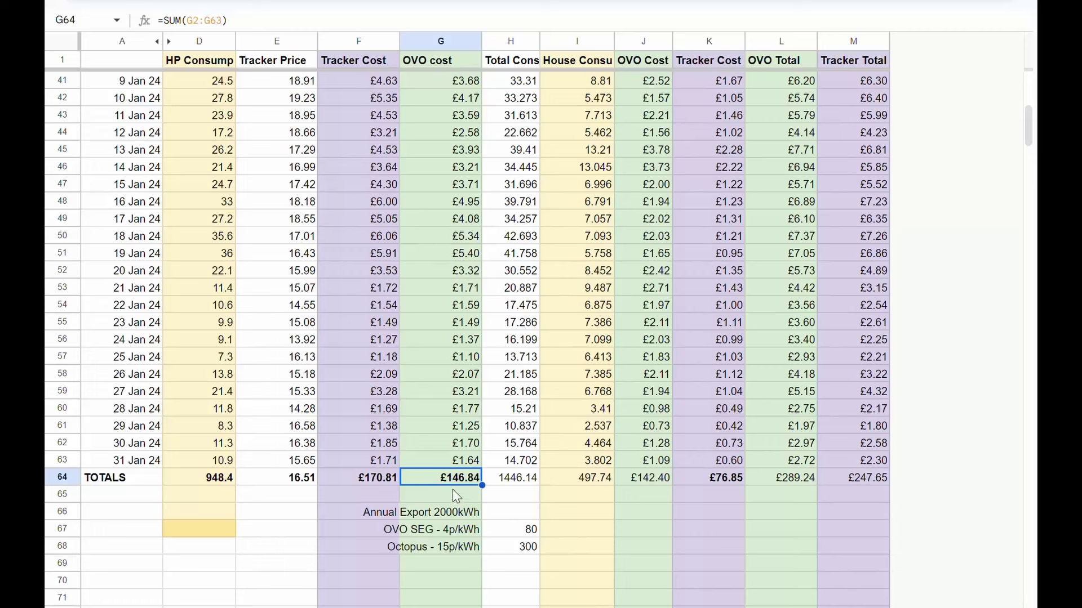
Step: Inspect the TOTALS row formulas for house OVO cost, house consumption, heat pump consumption and Tracker Total
click(658, 484)
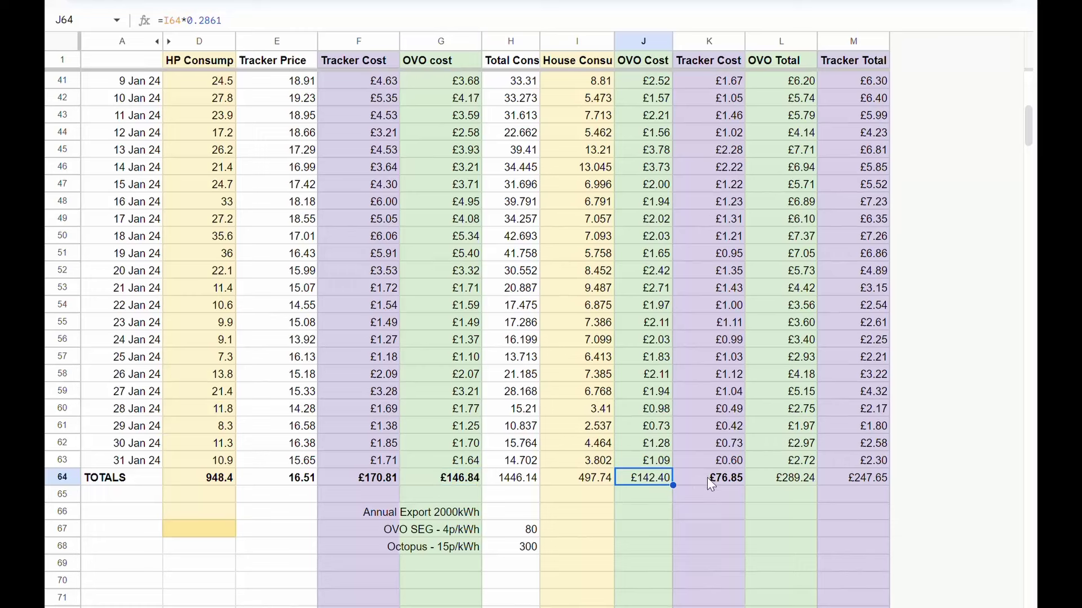
click(594, 488)
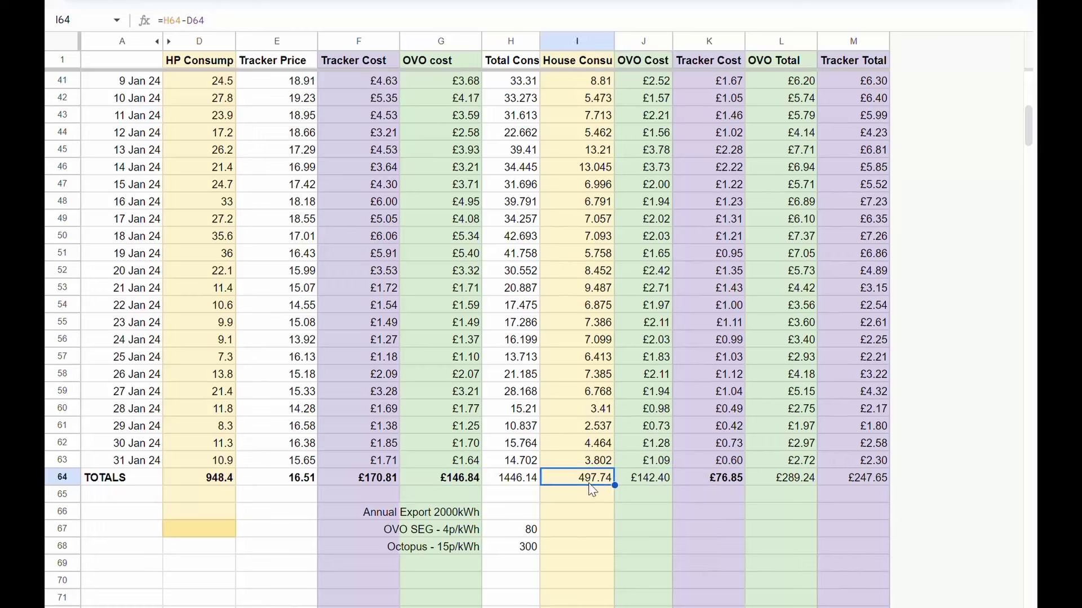
click(209, 487)
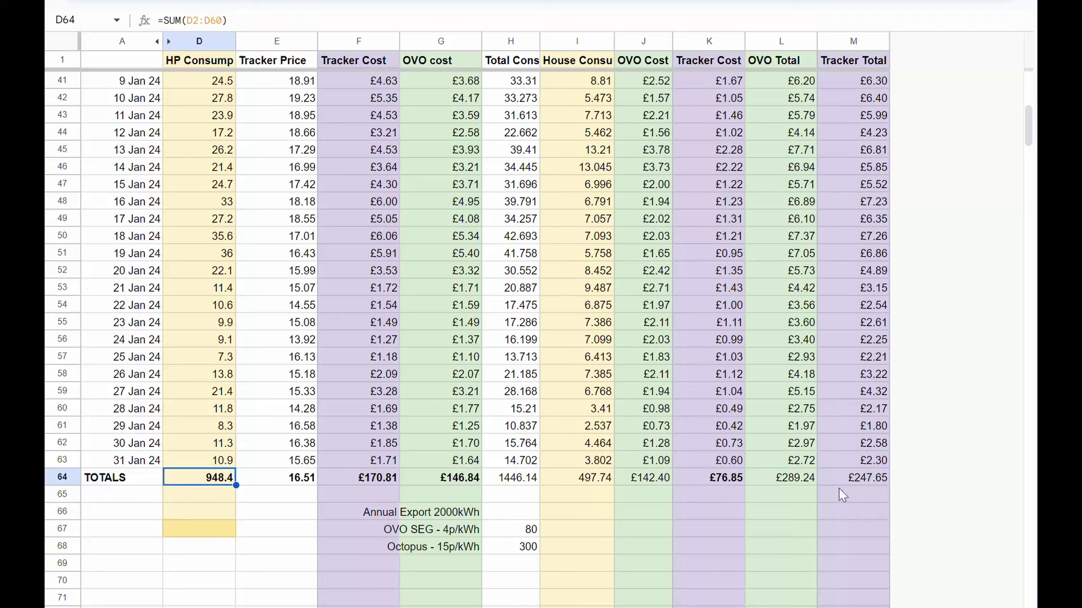
click(864, 482)
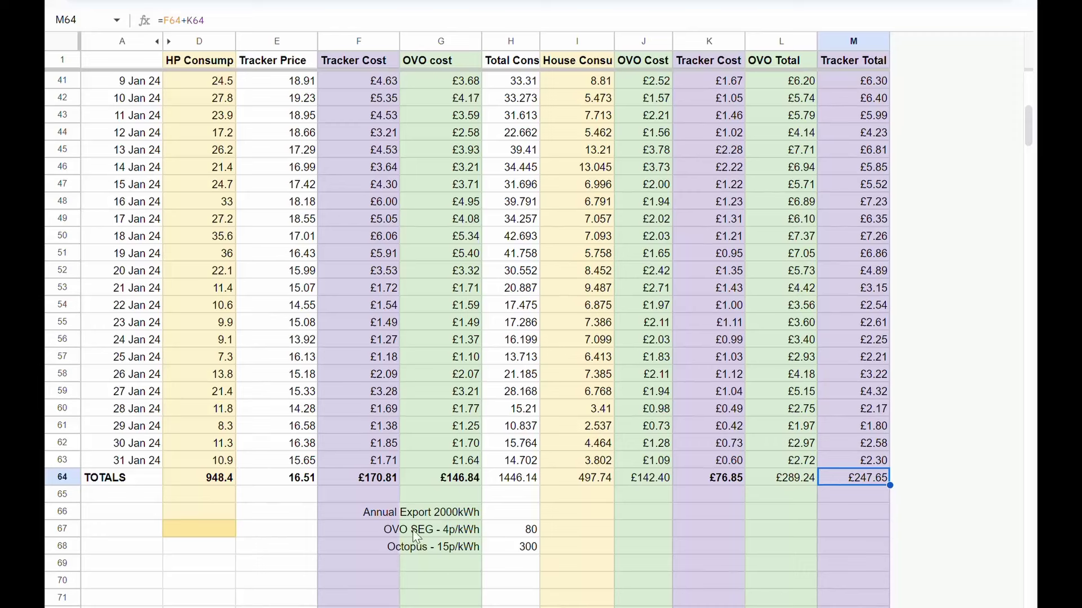
Step: Check the annual export and OVO SEG entries against the SEG tariff table in OVO's online Smart Export Guarantee guide
click(462, 515)
click(459, 532)
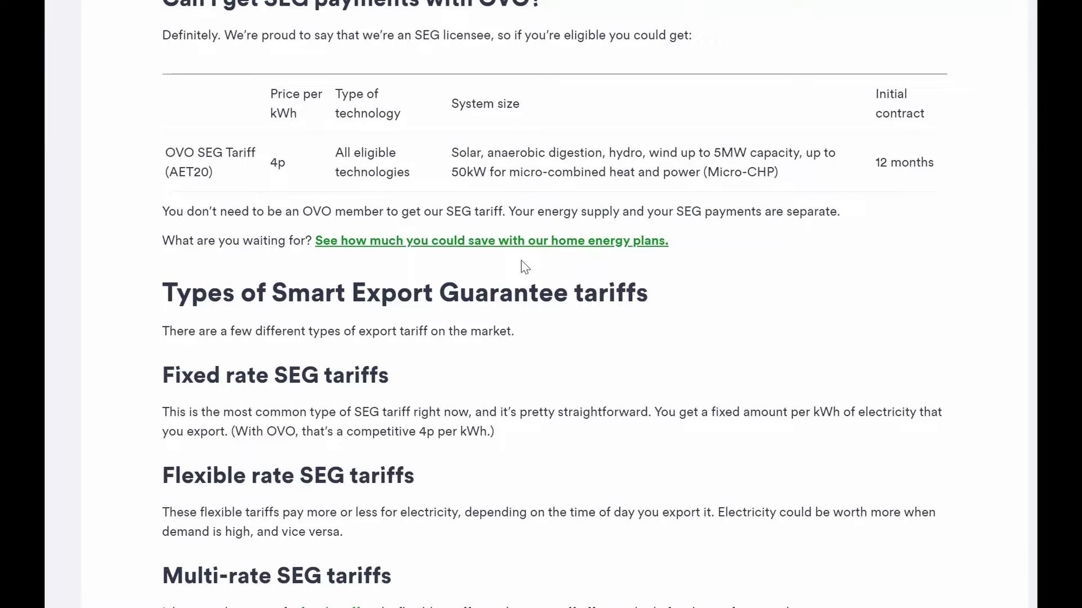
scroll(524, 267, down, 2)
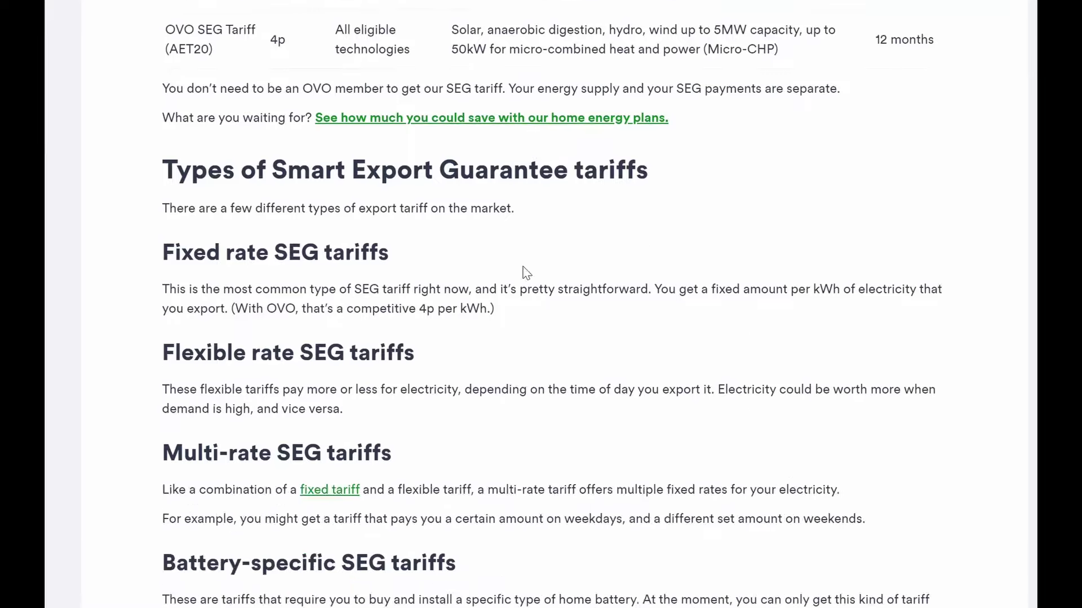
scroll(518, 276, up, 1)
scroll(530, 279, down, 10)
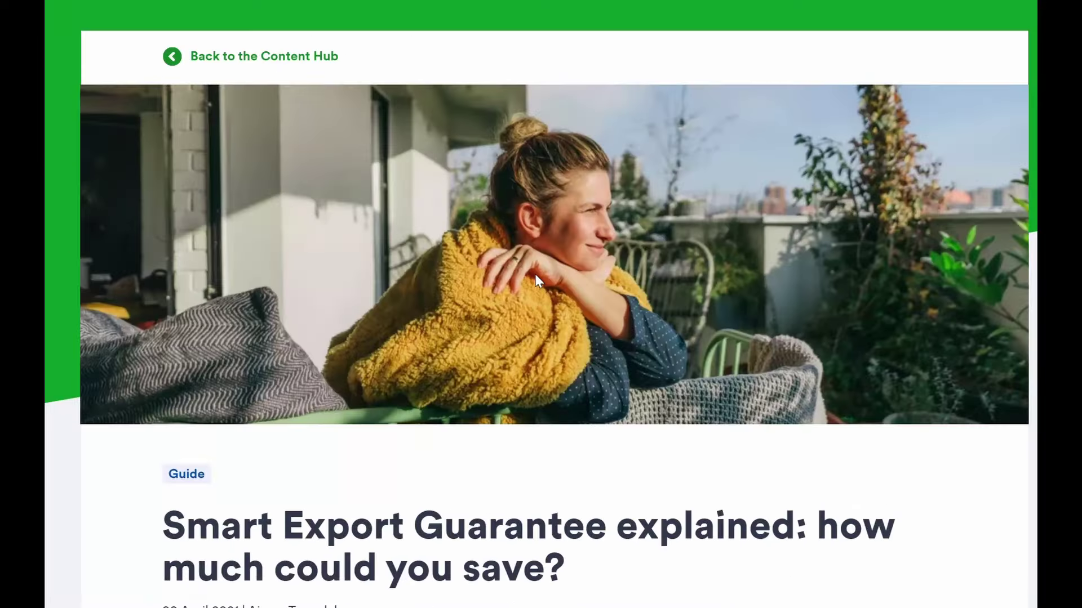
scroll(524, 259, down, 15)
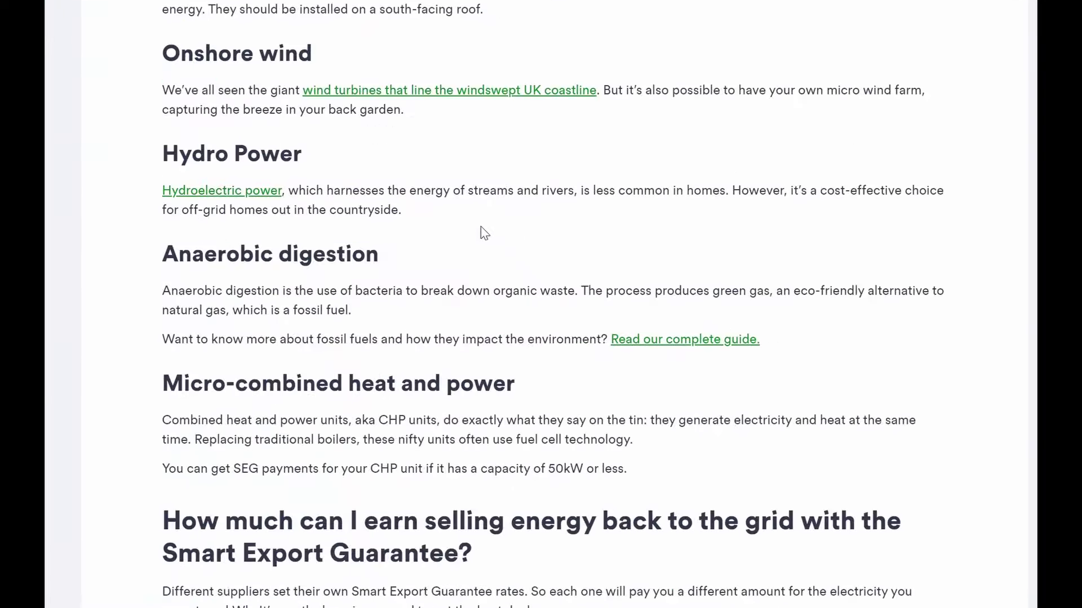
scroll(423, 290, down, 8)
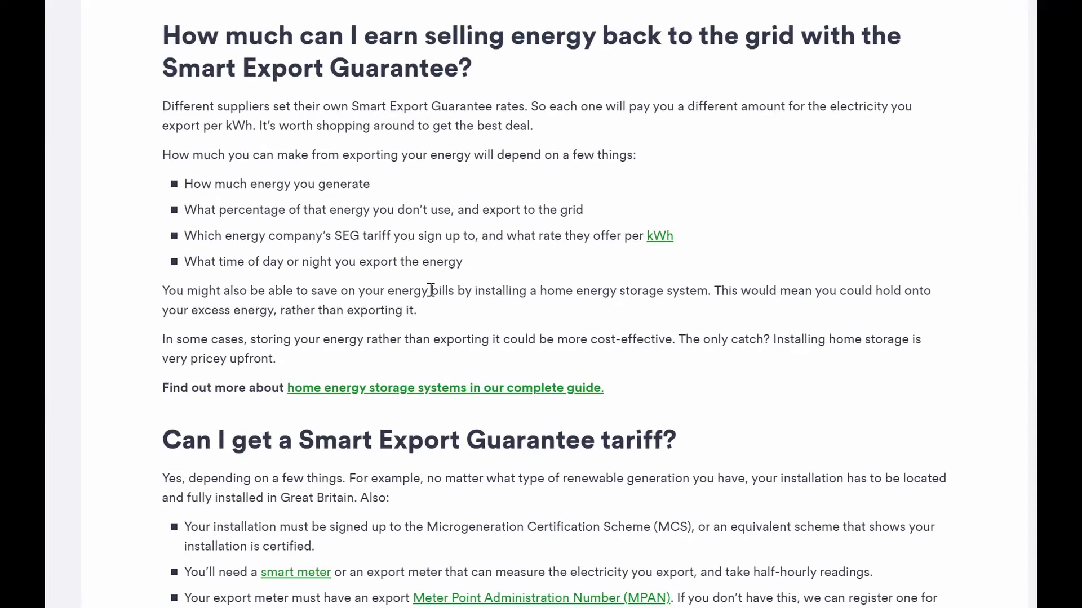
scroll(431, 290, down, 6)
scroll(466, 287, down, 7)
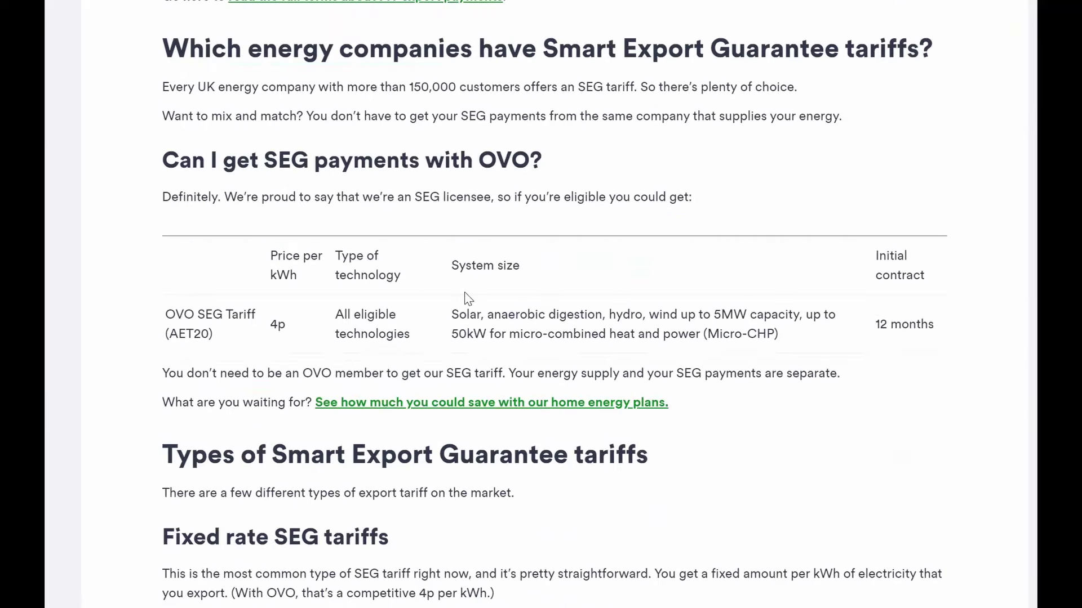
scroll(466, 298, down, 1)
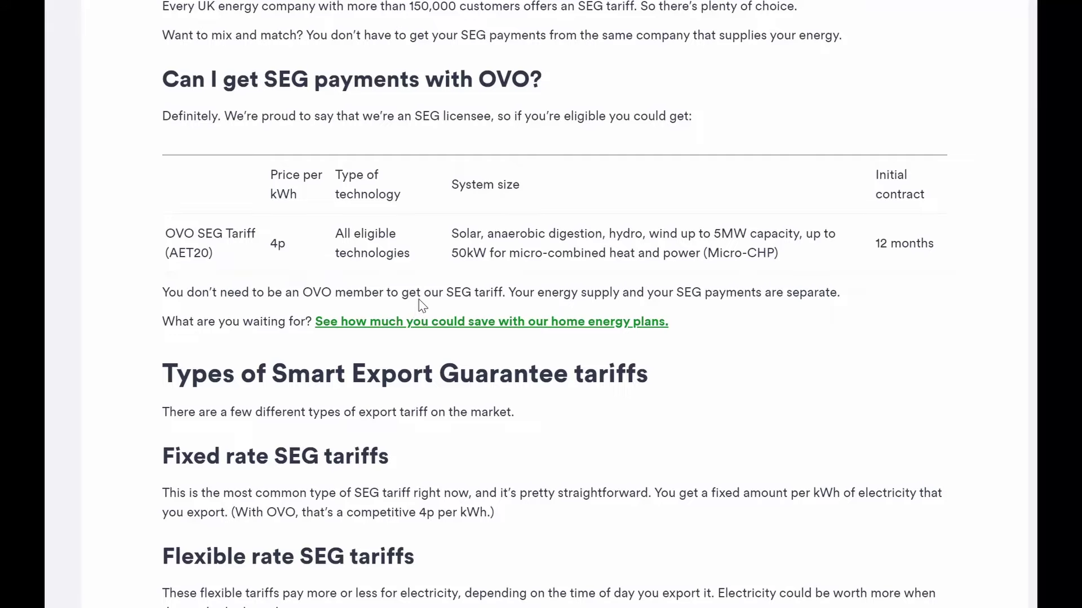
scroll(418, 299, down, 2)
scroll(420, 306, up, 1)
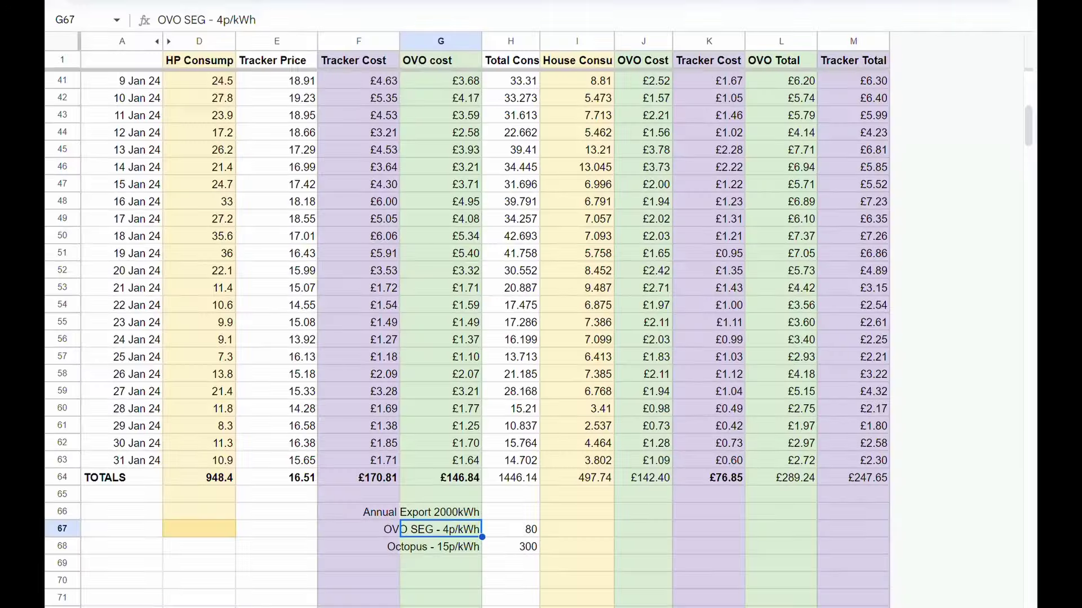
Step: Return to the spreadsheet and inspect the 2000 kWh annual export income formulas for OVO SEG and Octopus
click(519, 533)
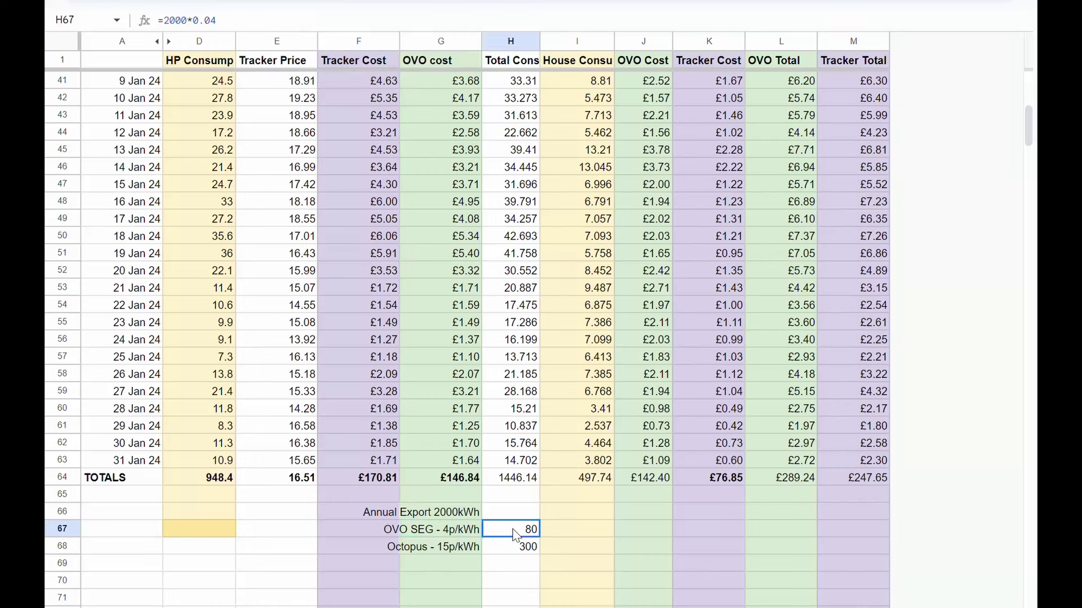
click(389, 512)
click(425, 514)
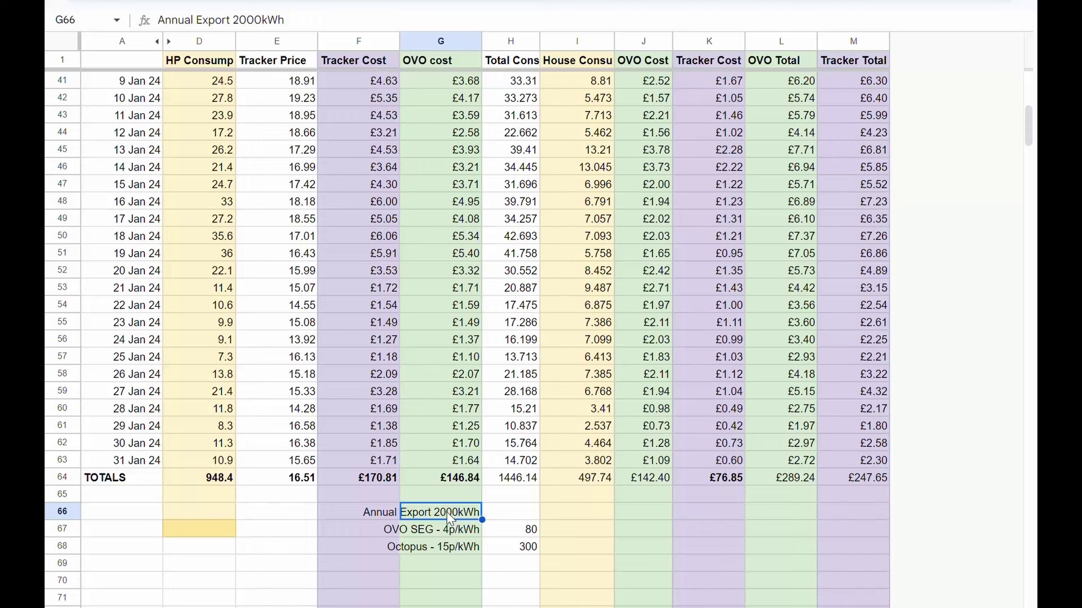
click(518, 532)
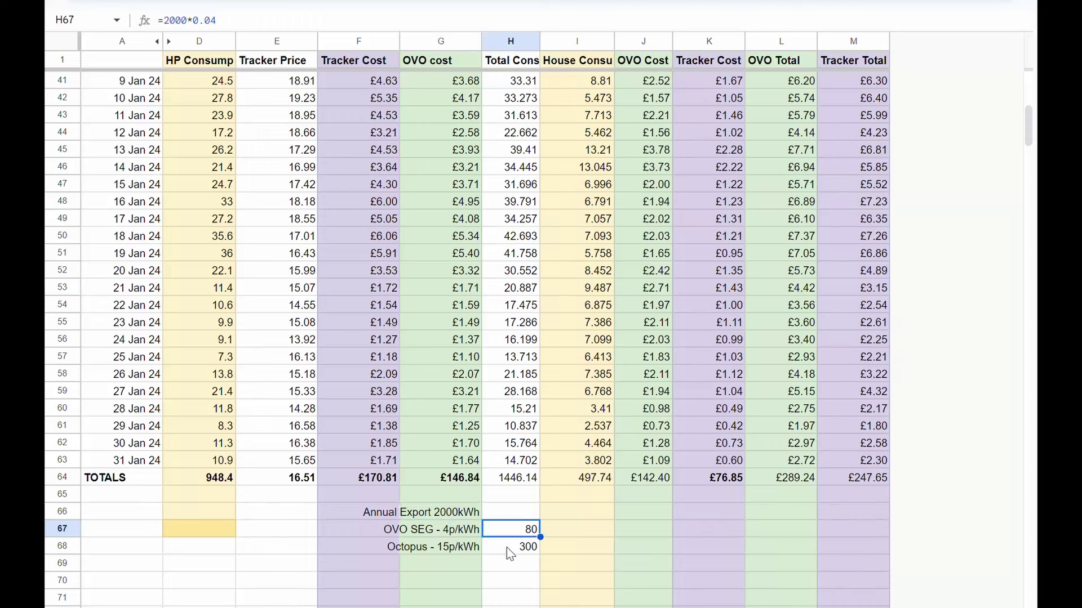
click(507, 549)
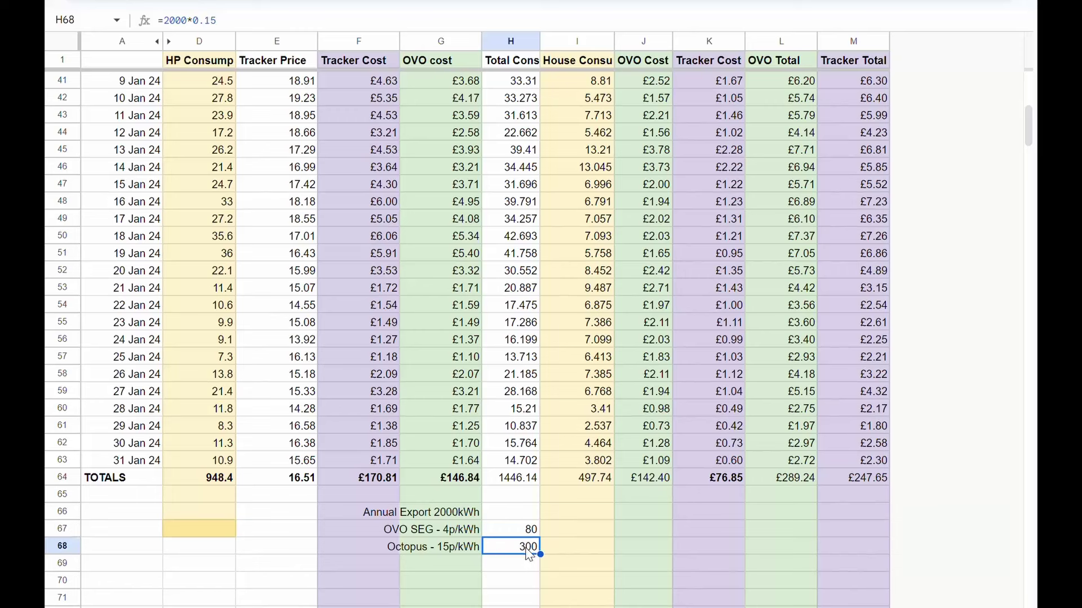